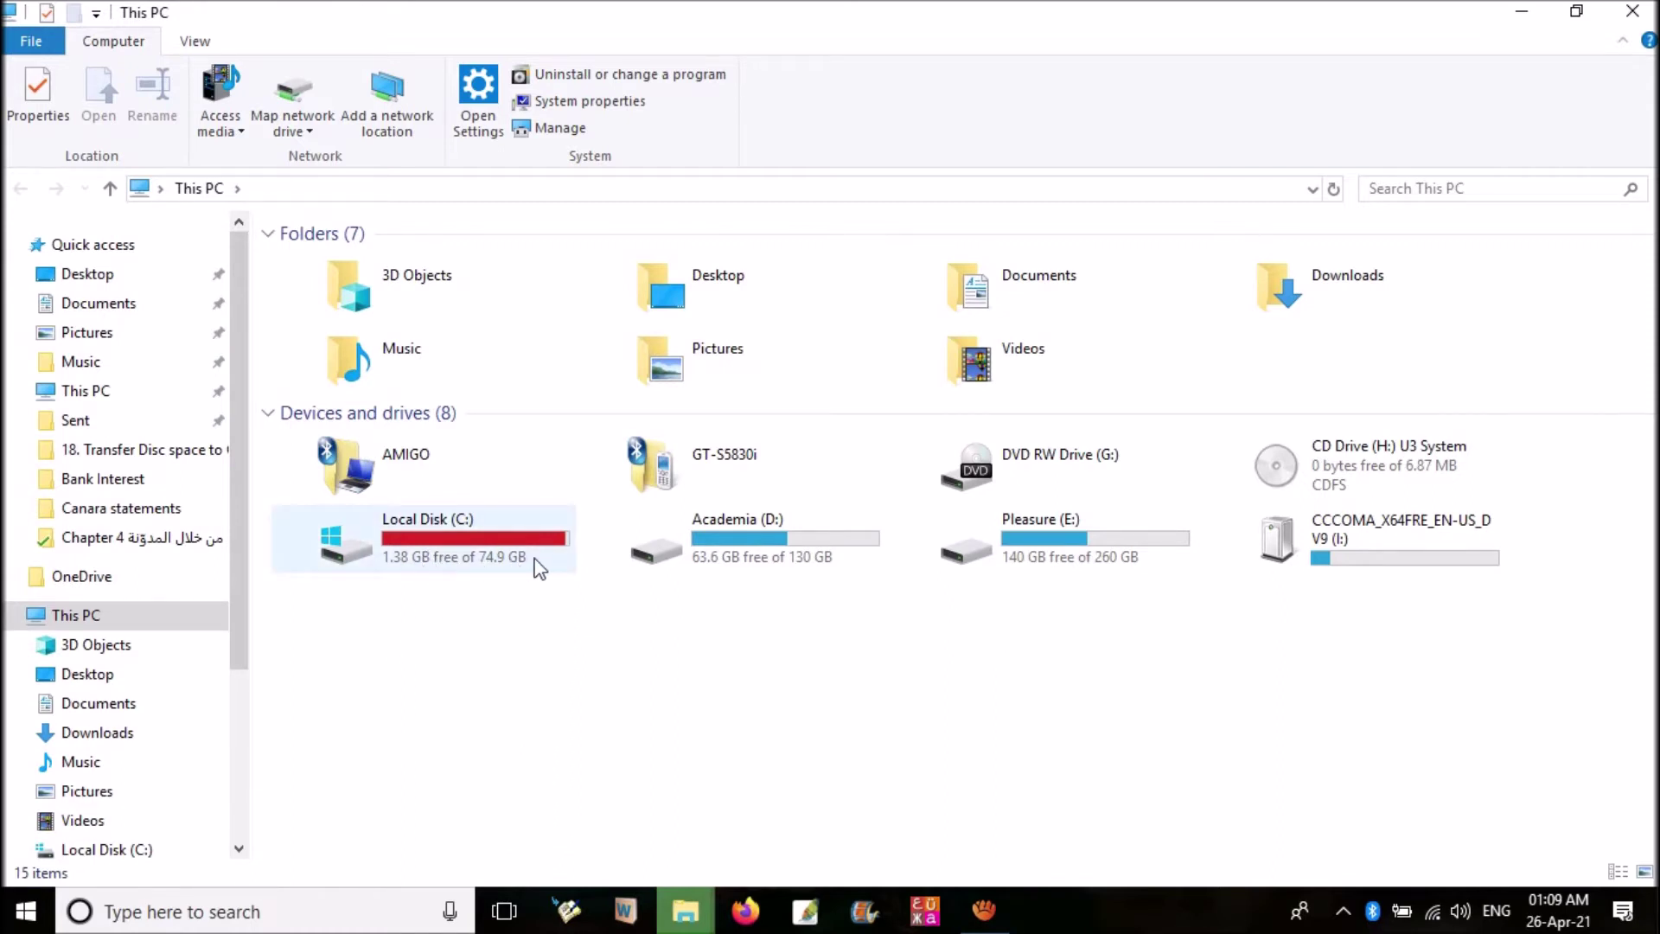
Open Academia (D:) and select all of its files and folders
{"action": "mouse_move", "coordinate": [415, 554]}
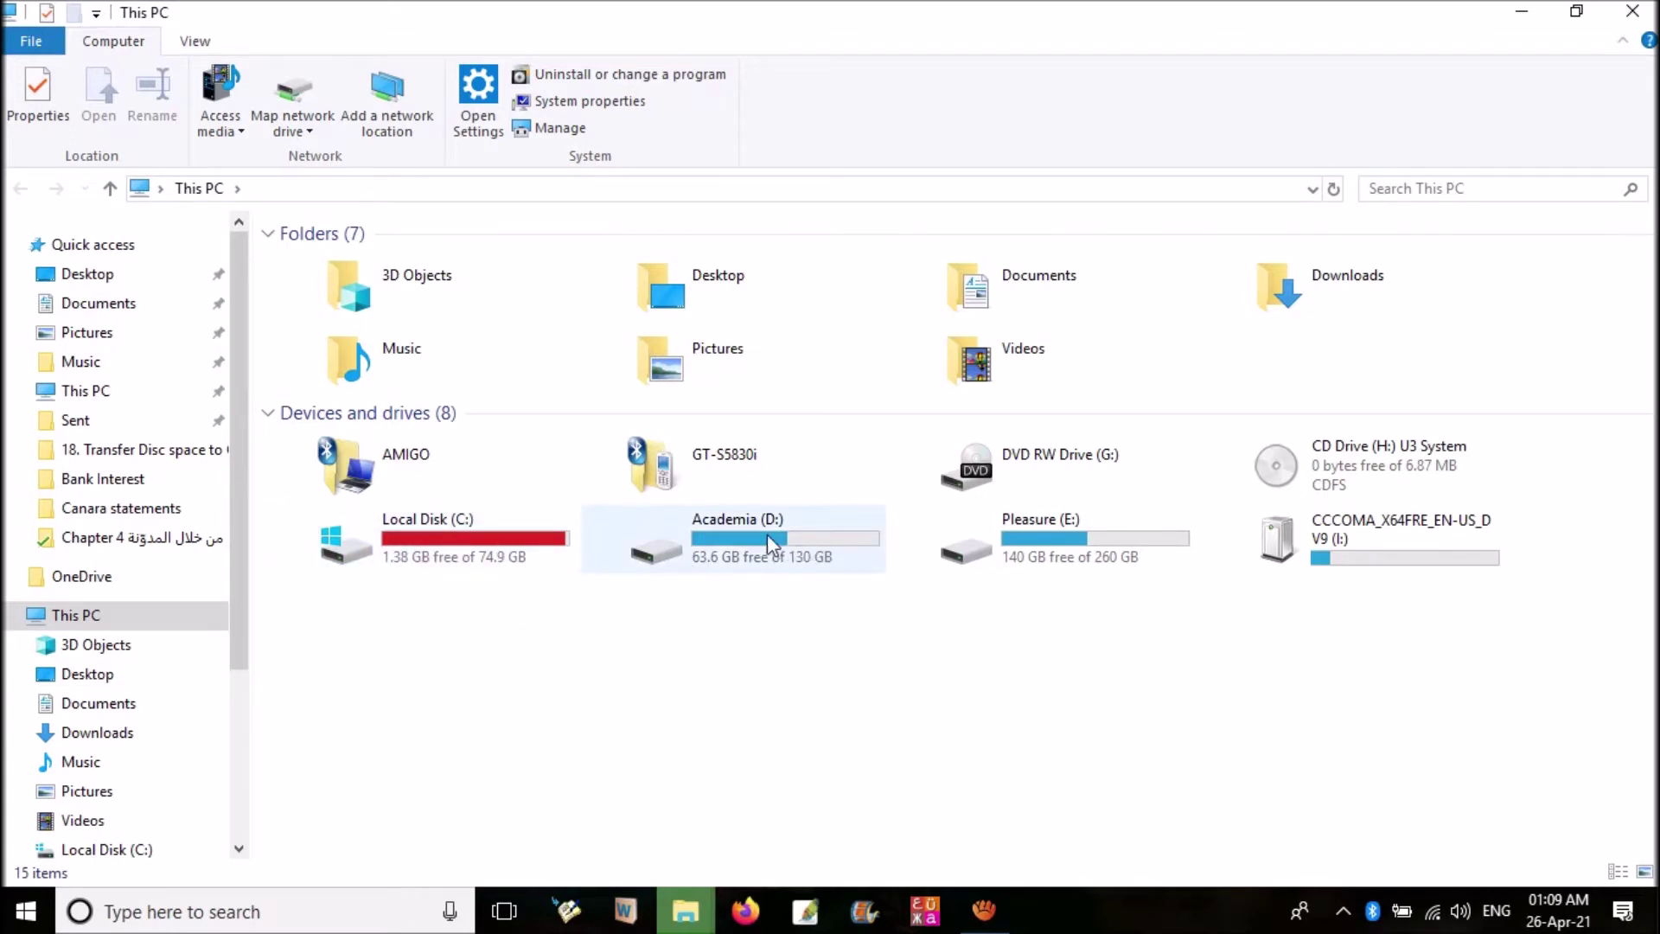
{"action": "mouse_move", "coordinate": [771, 538]}
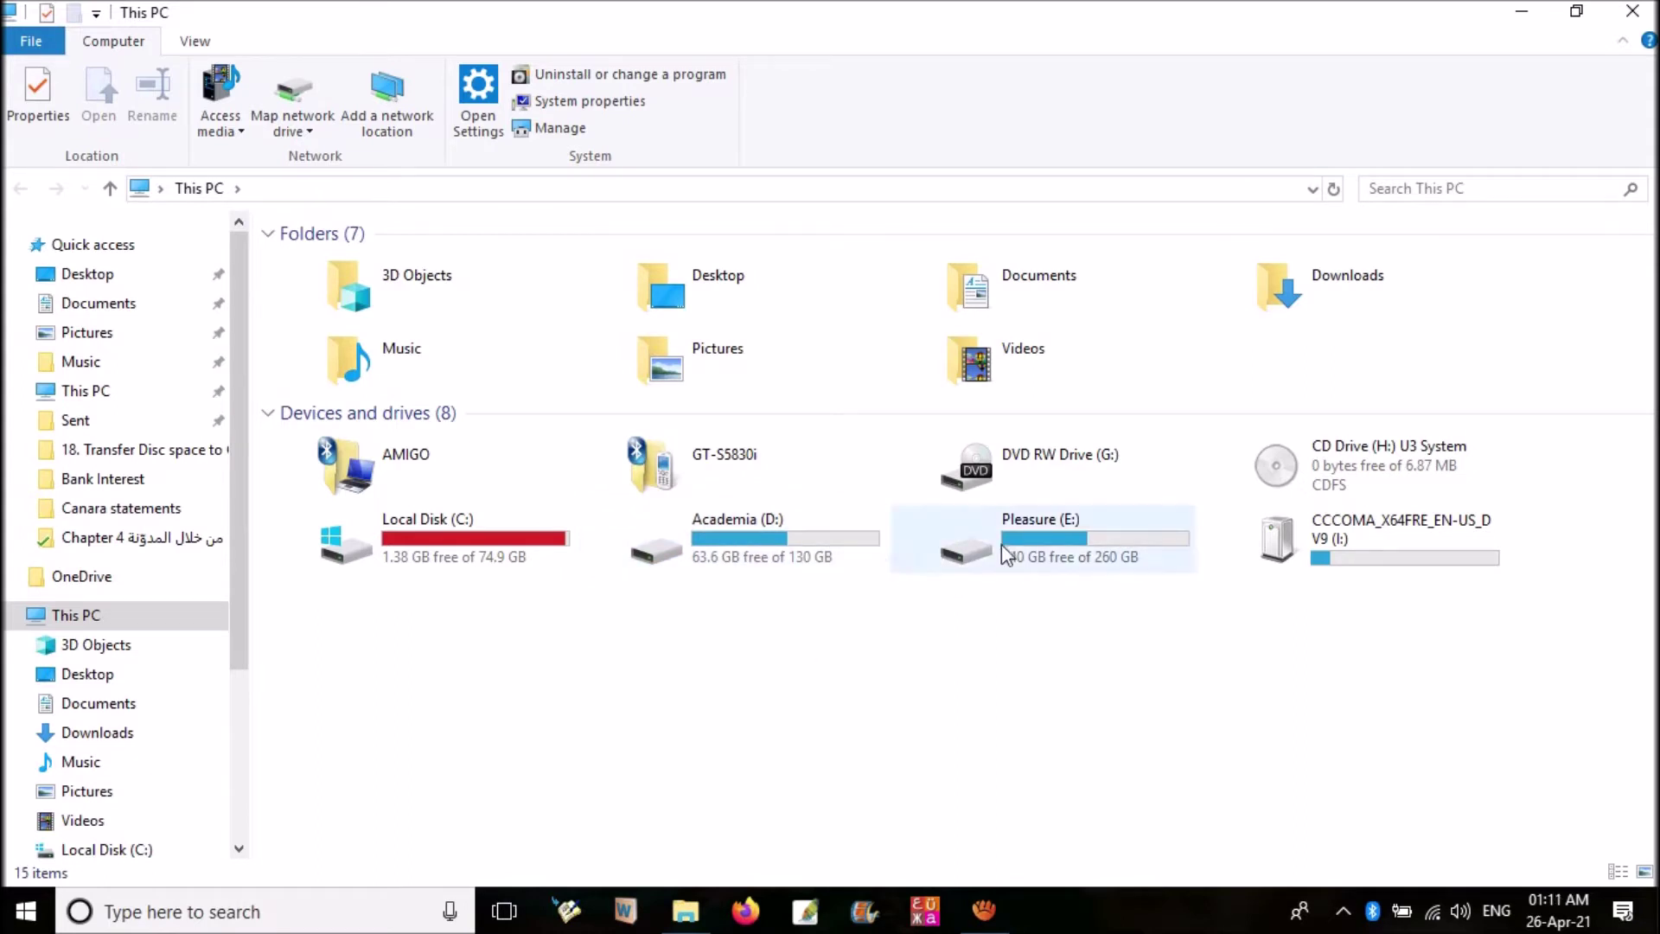
{"action": "left_click", "coordinate": [786, 538]}
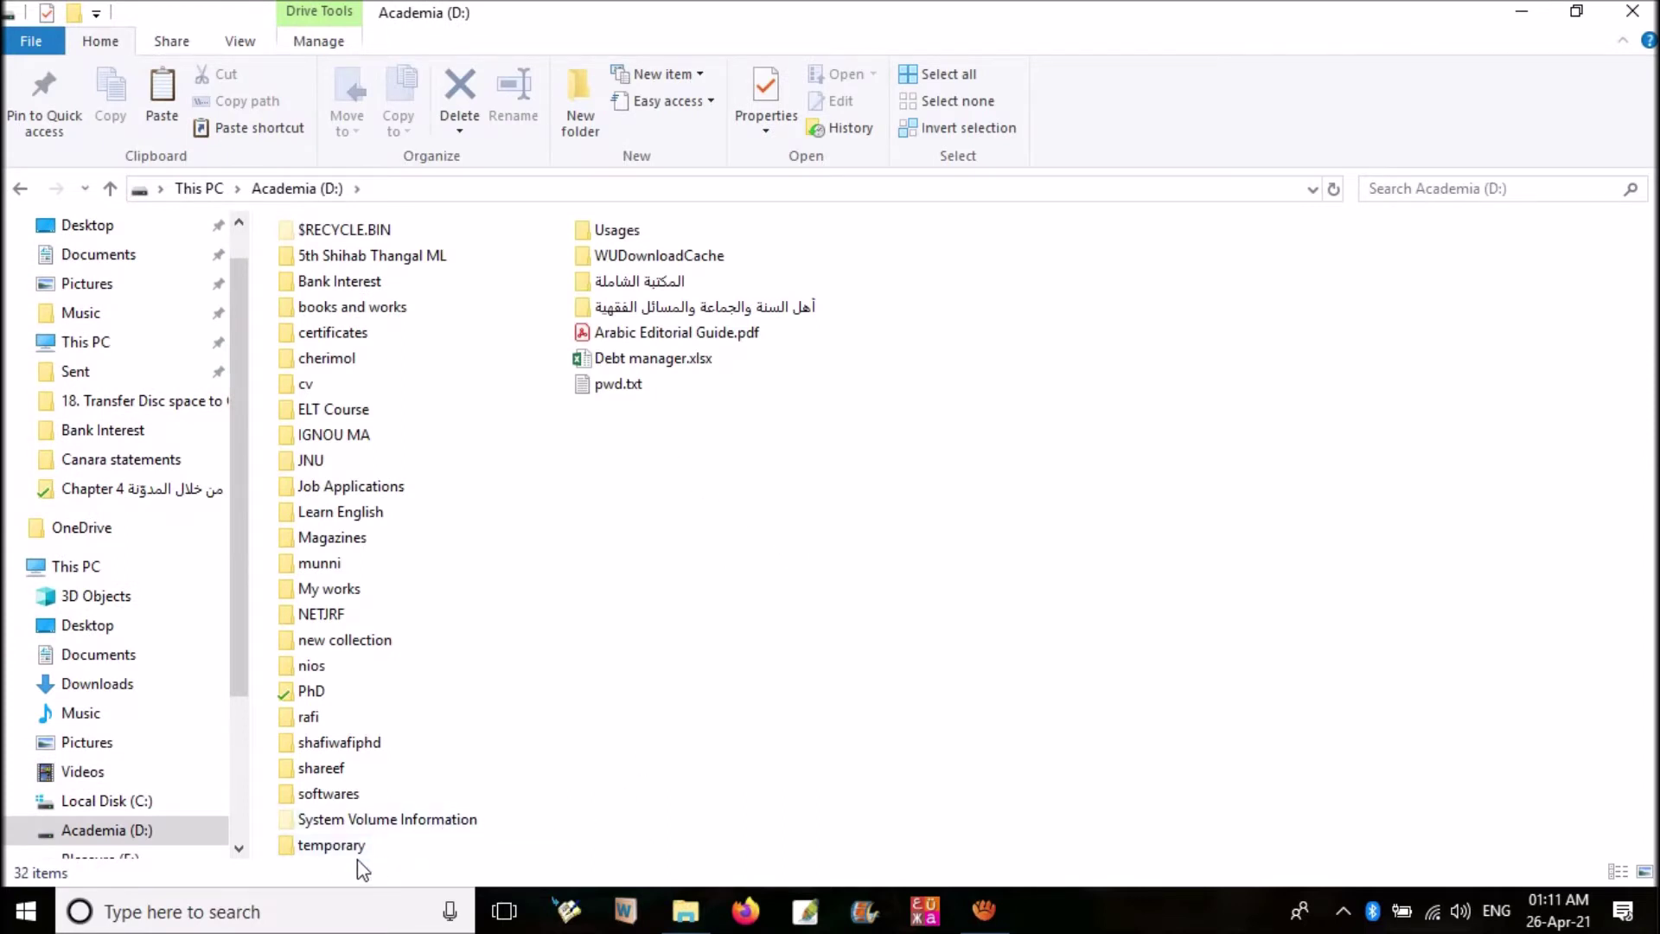
{"action": "key", "text": "ctrl+a"}
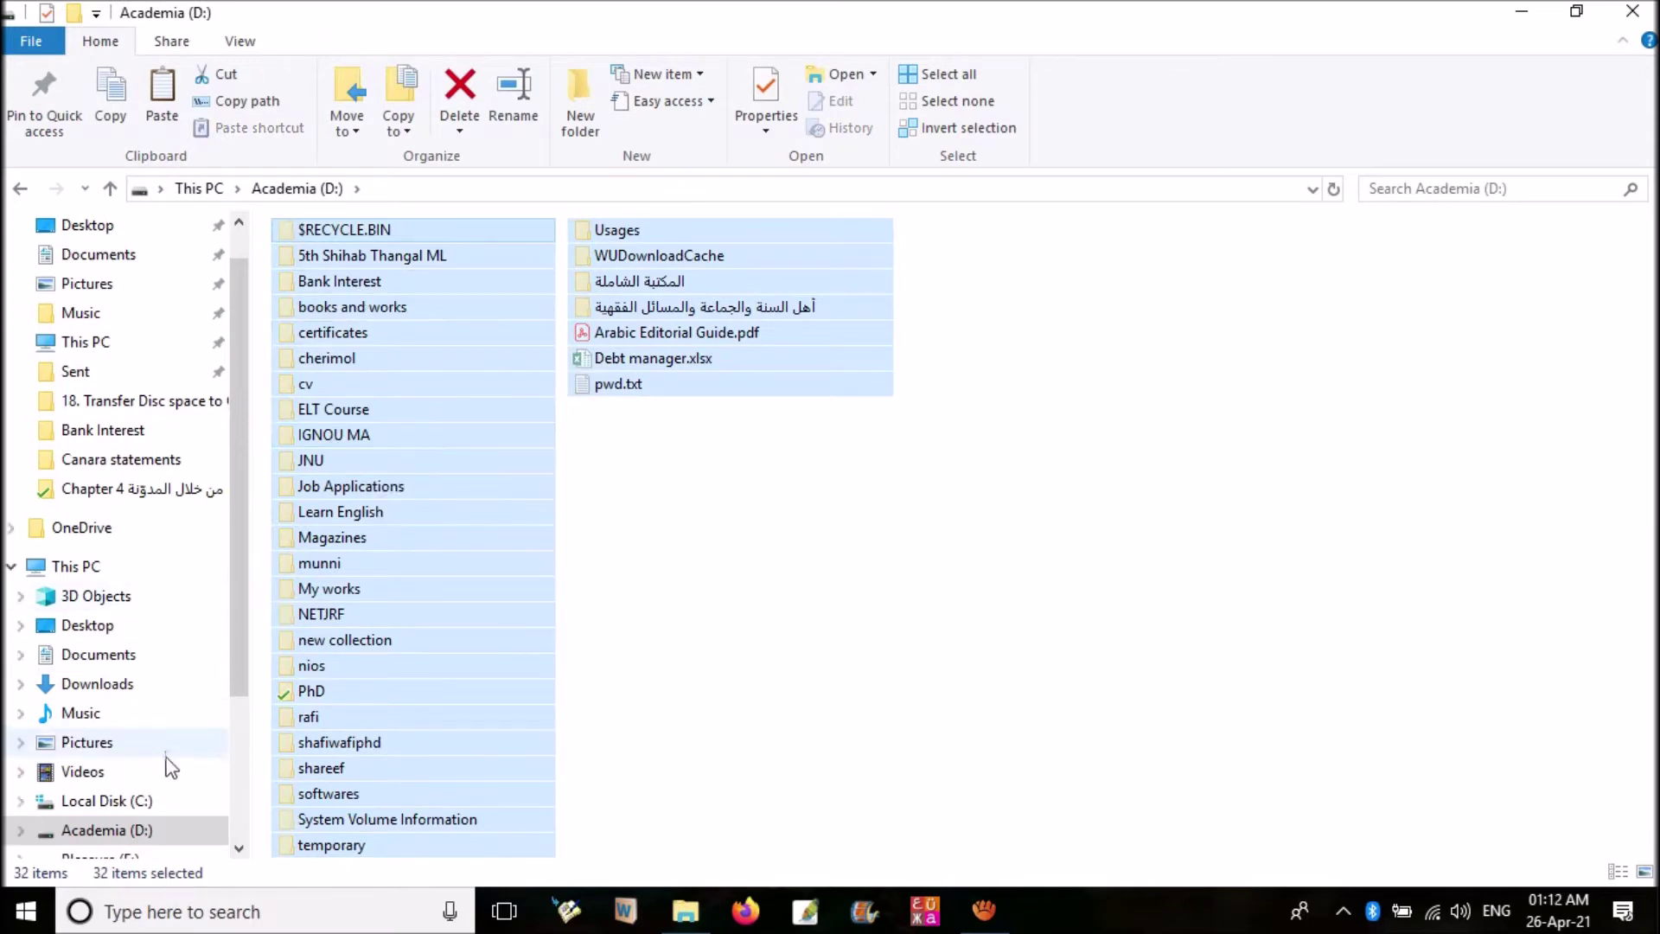
Create a 'd drive' folder on Pleasure (E:) and move D:'s contents into it
{"action": "scroll", "coordinate": [216, 670], "scroll_direction": "down", "scroll_amount": 2}
{"action": "left_click", "coordinate": [171, 657]}
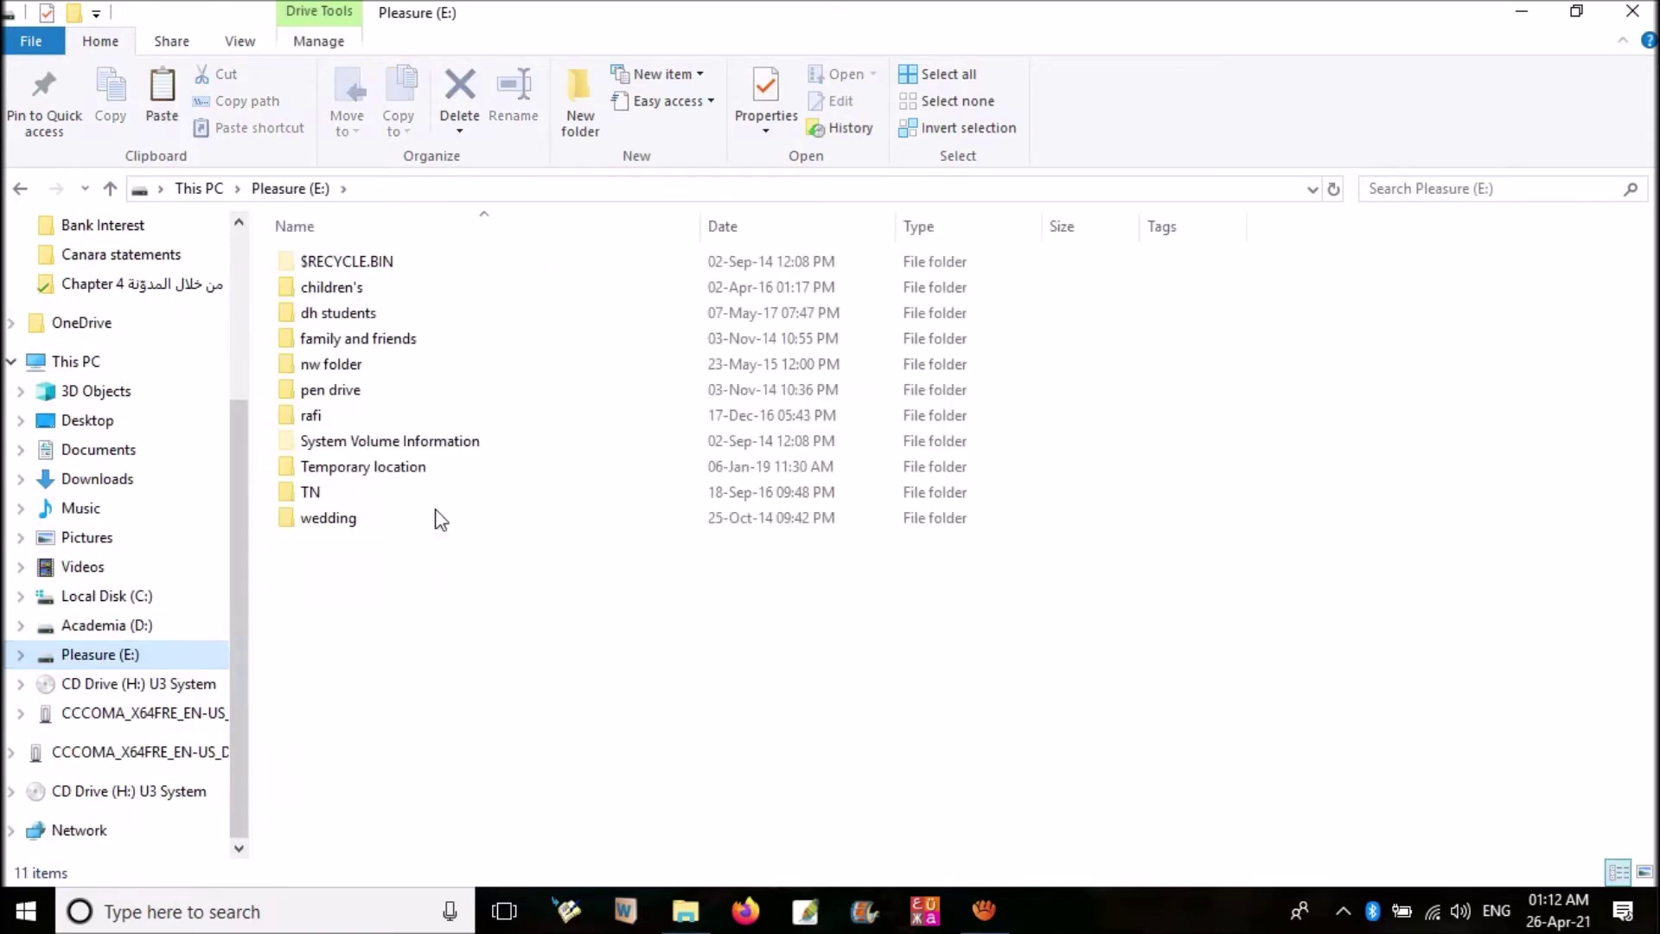
{"action": "left_click", "coordinate": [591, 121]}
{"action": "type", "text": "d"}
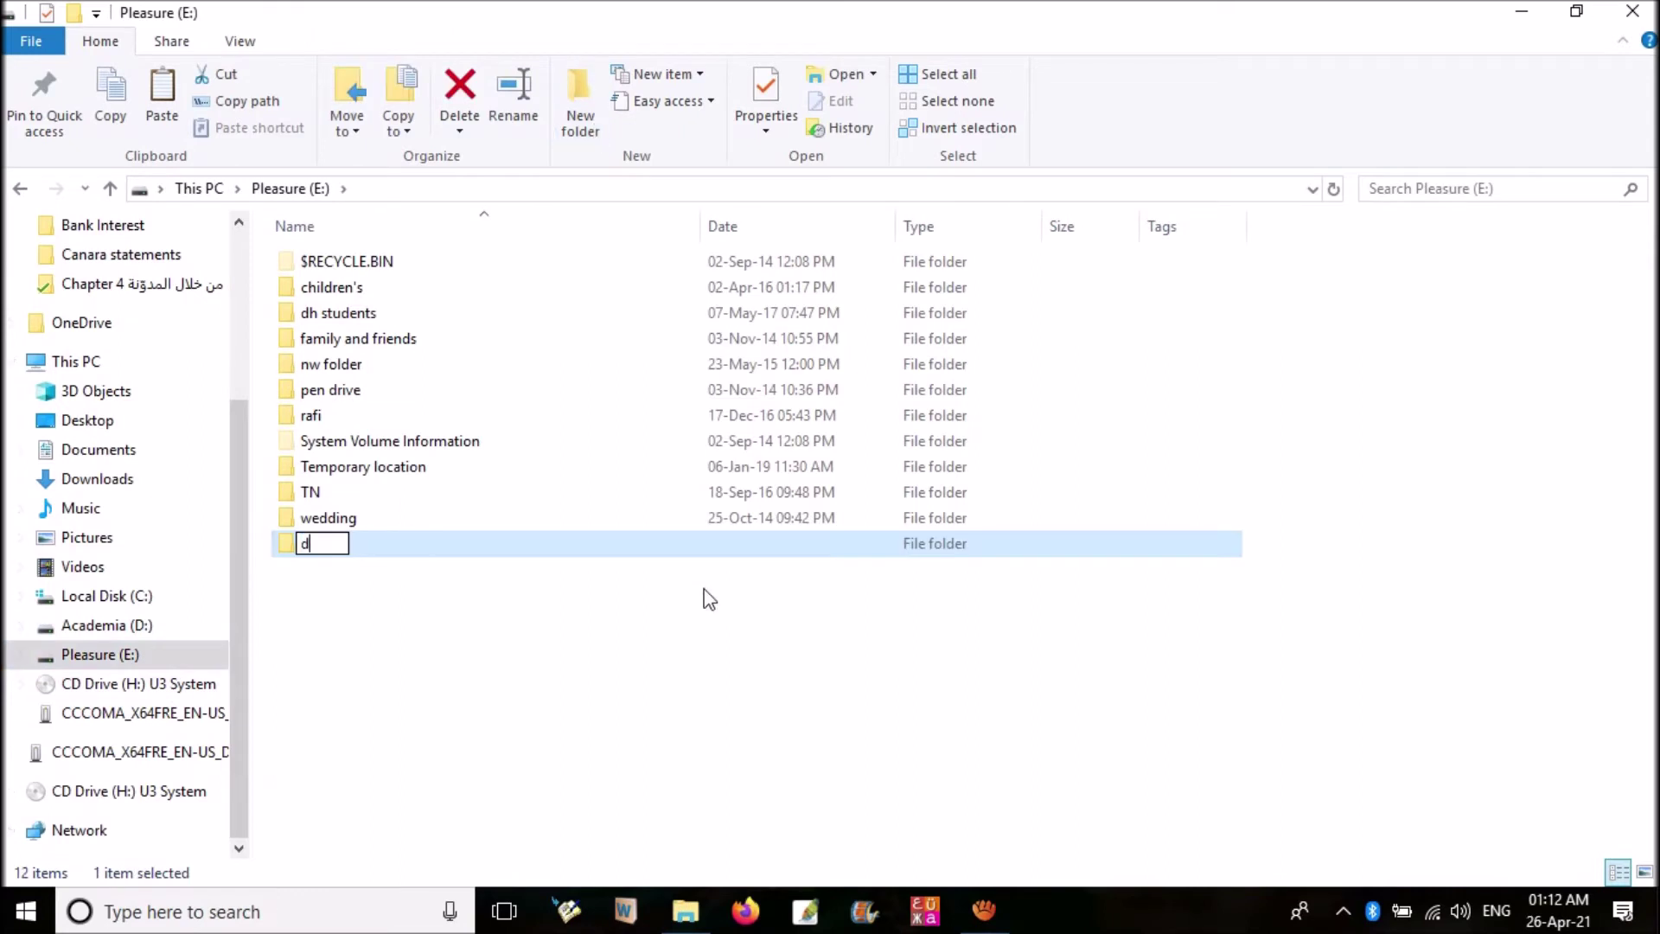
{"action": "type", "text": " drive"}
{"action": "key", "text": "Return"}
{"action": "key", "text": "Return"}
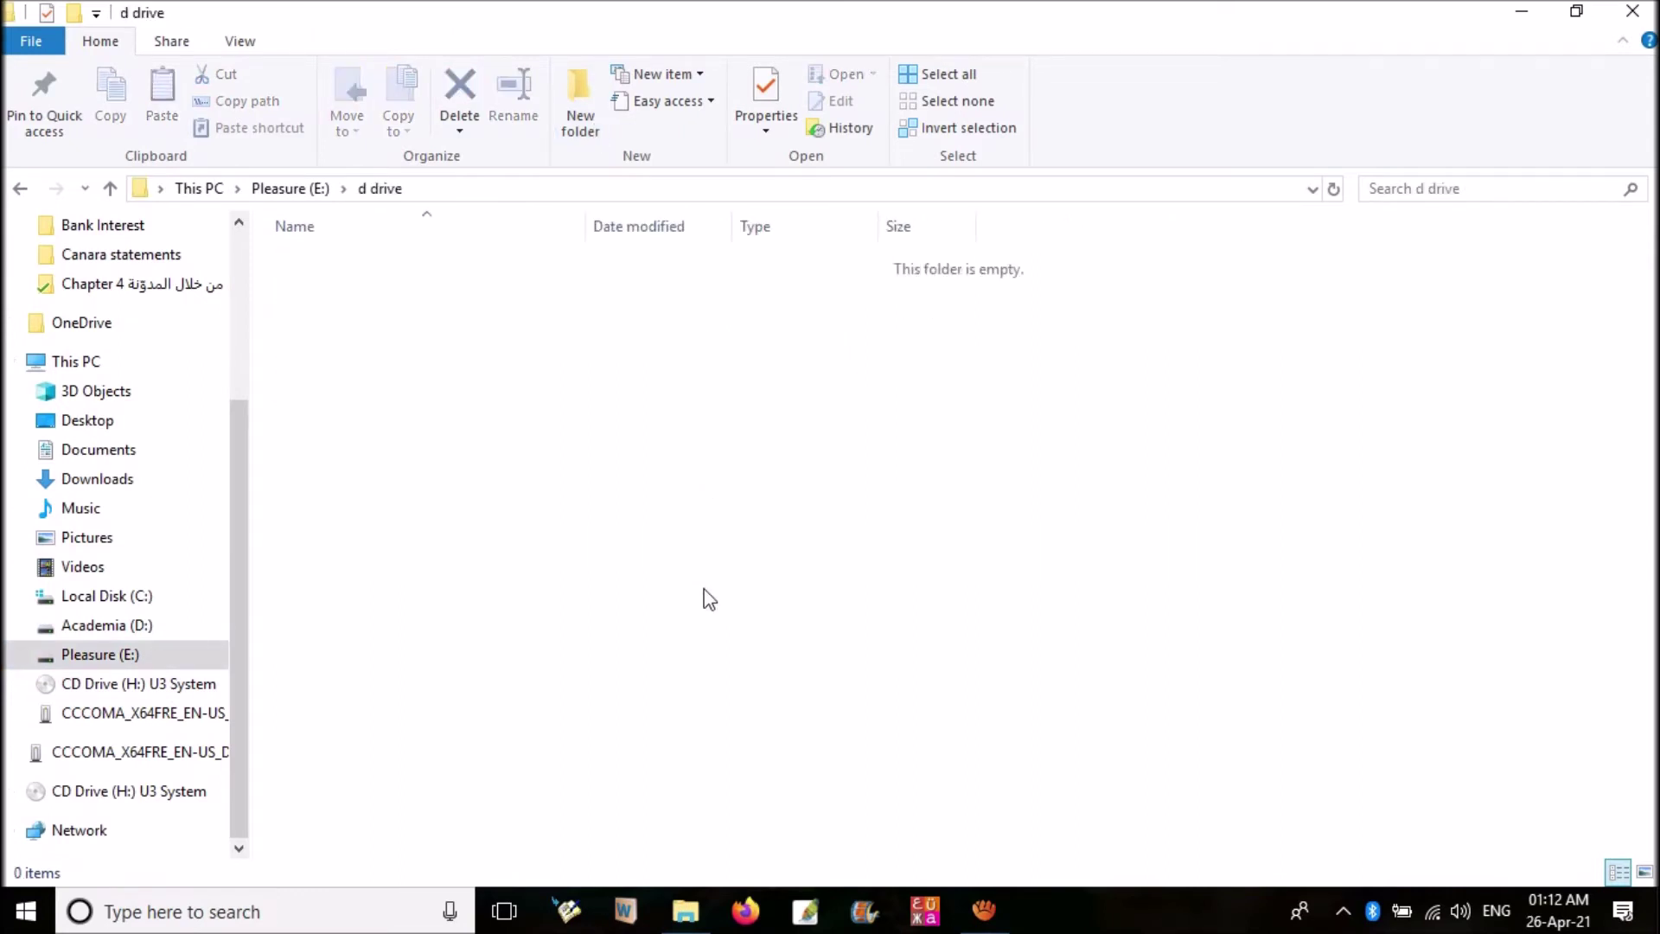
{"action": "key", "text": "ctrl+v"}
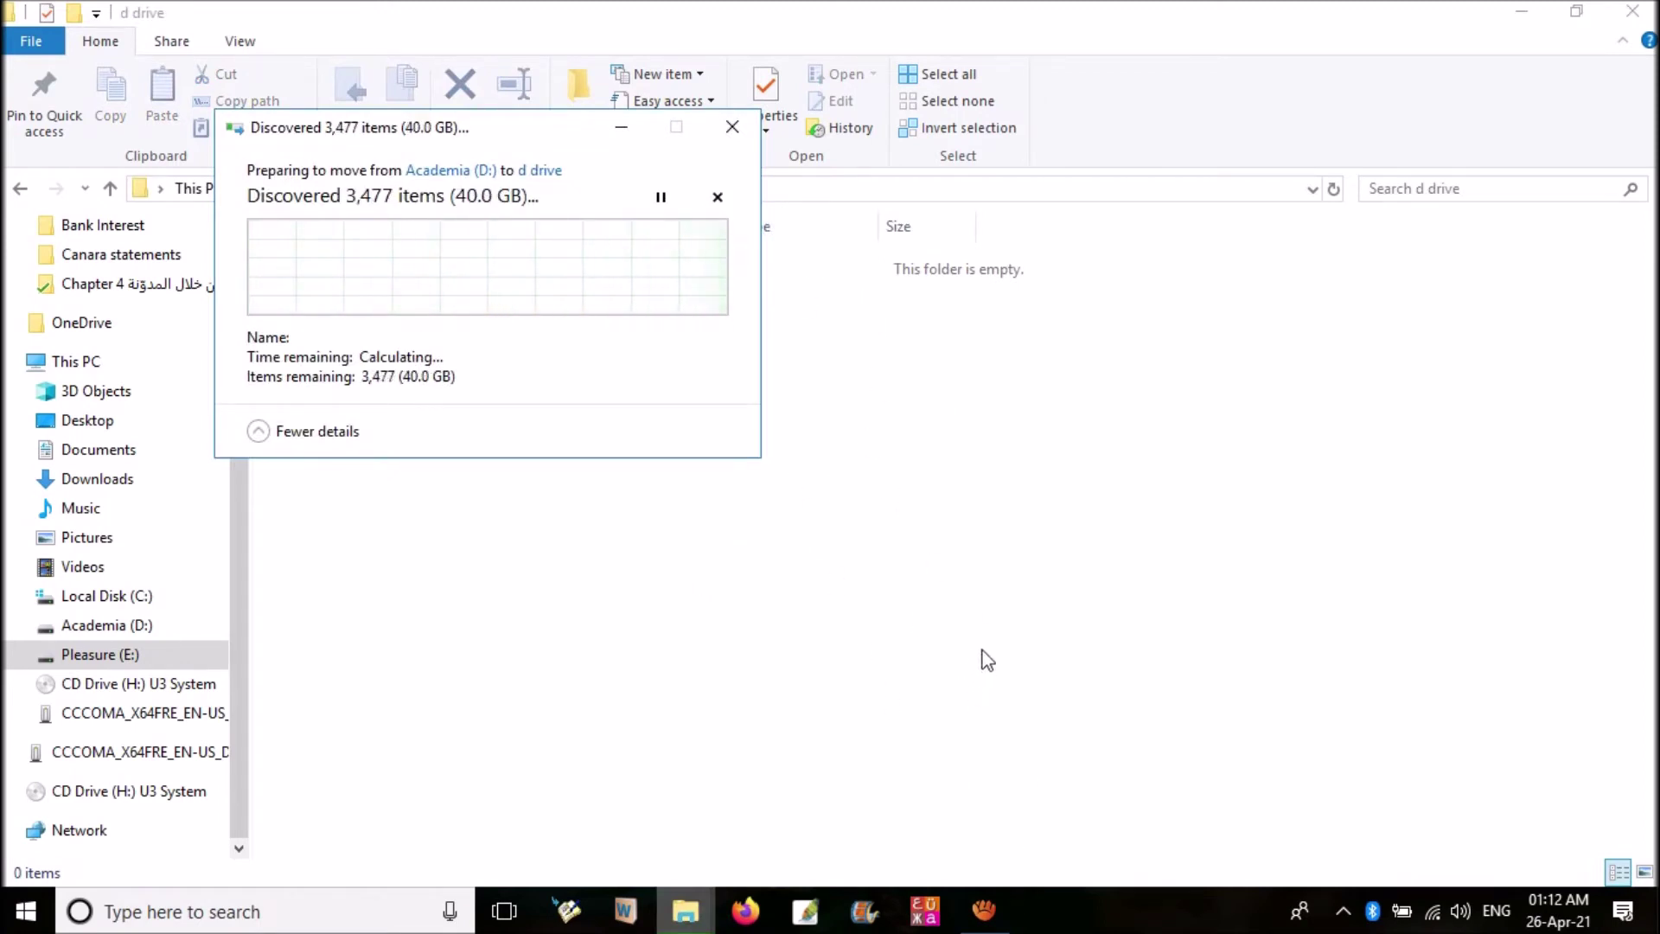
{"action": "left_click_drag", "start_coordinate": [578, 138], "coordinate": [864, 343]}
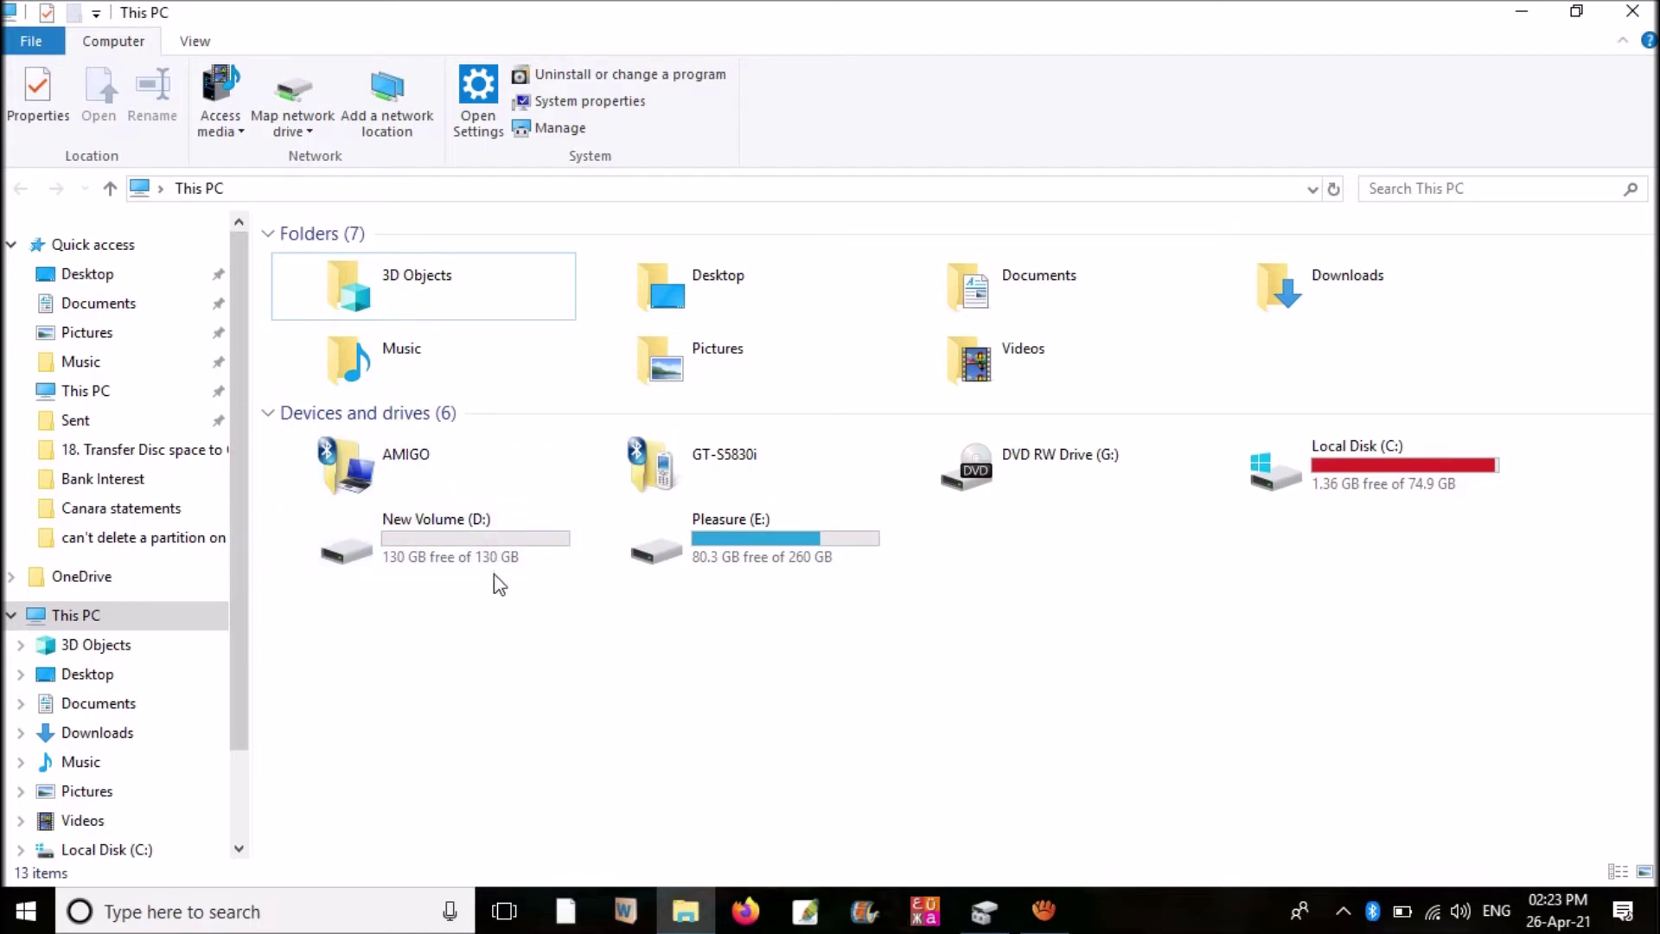
Launch Disk Management from the Start quick links, maximize it, and right-click New Volume (D:)
{"action": "left_click", "coordinate": [9, 916]}
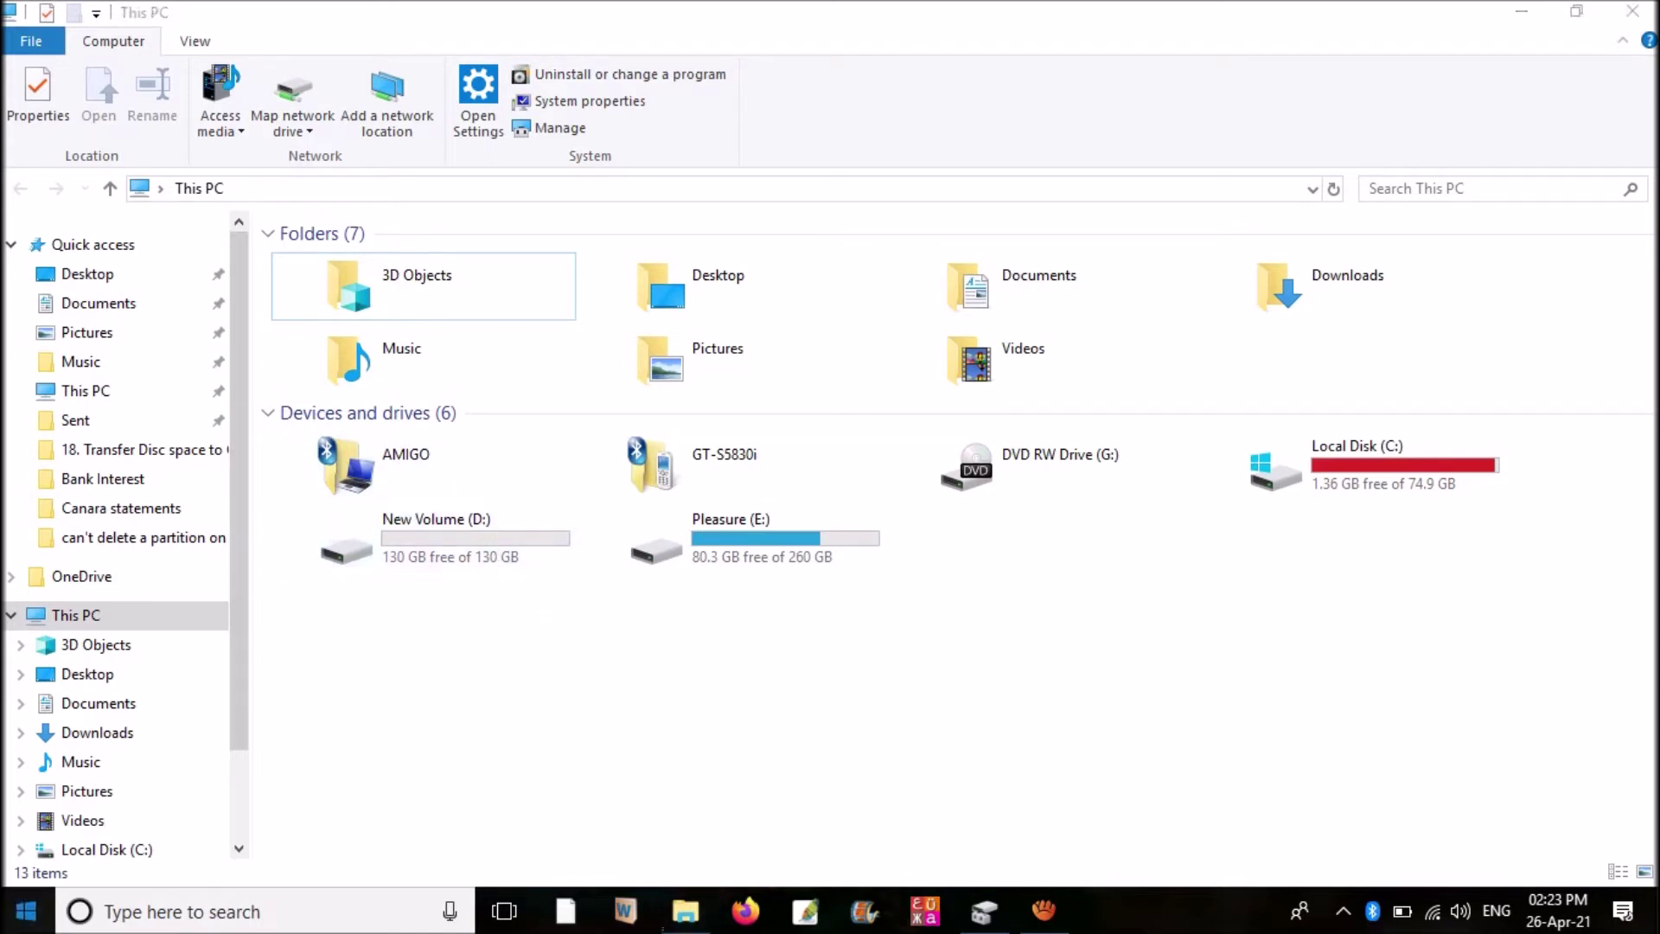
{"action": "right_click", "coordinate": [10, 915]}
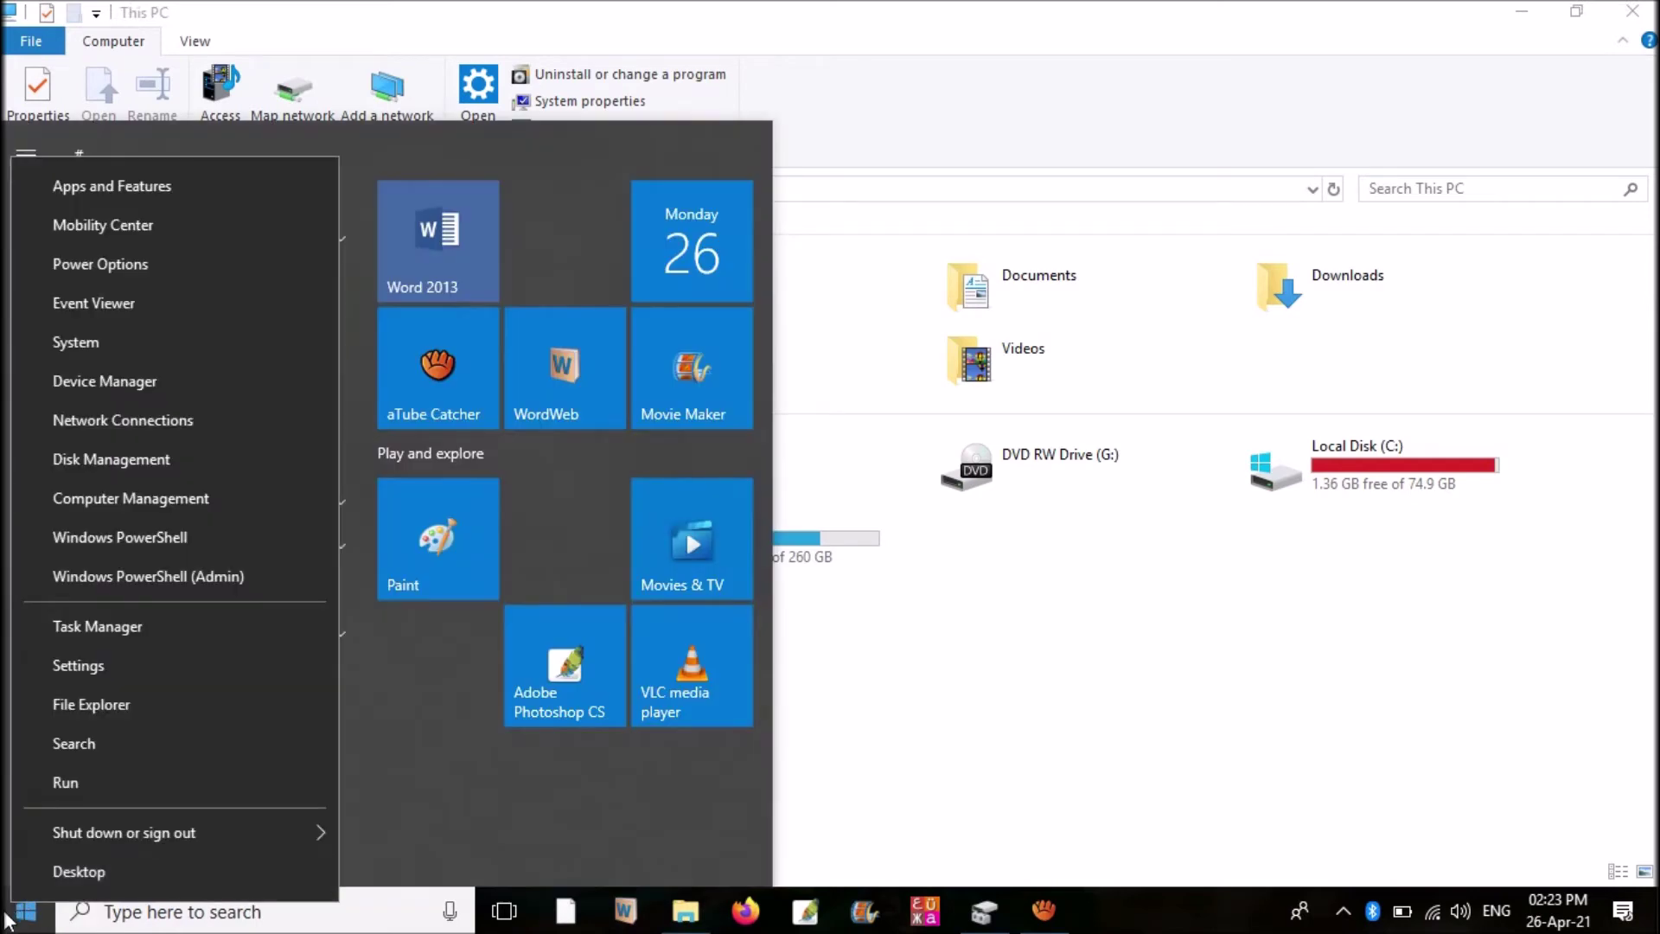
{"action": "left_click", "coordinate": [86, 460]}
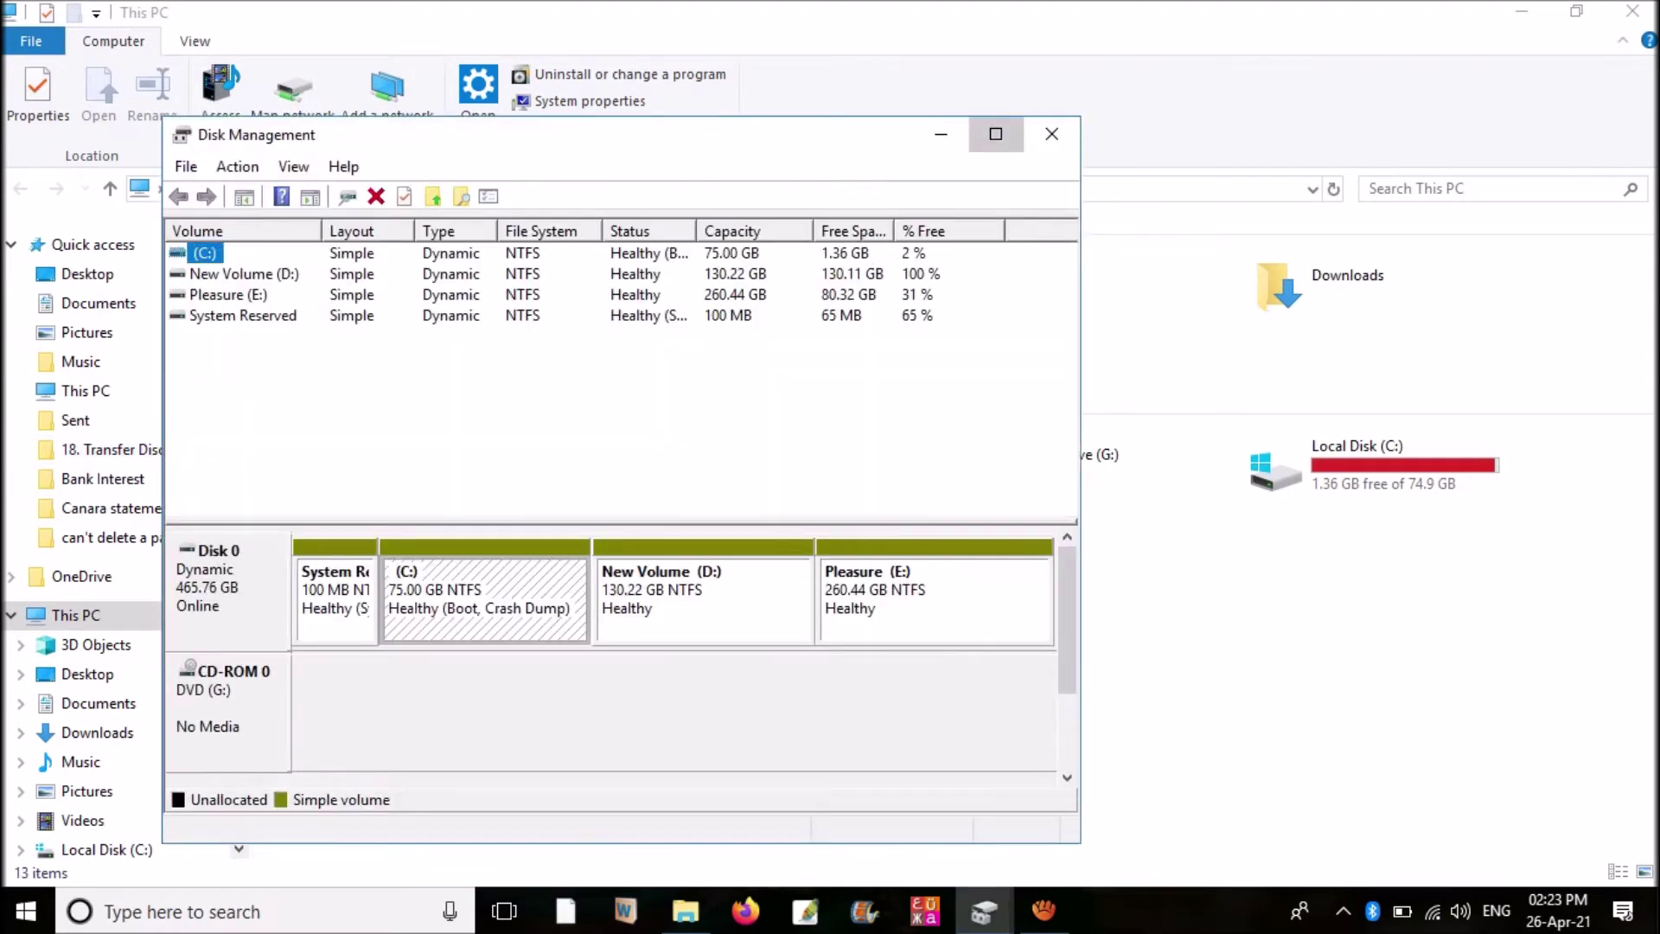
{"action": "left_click", "coordinate": [994, 136]}
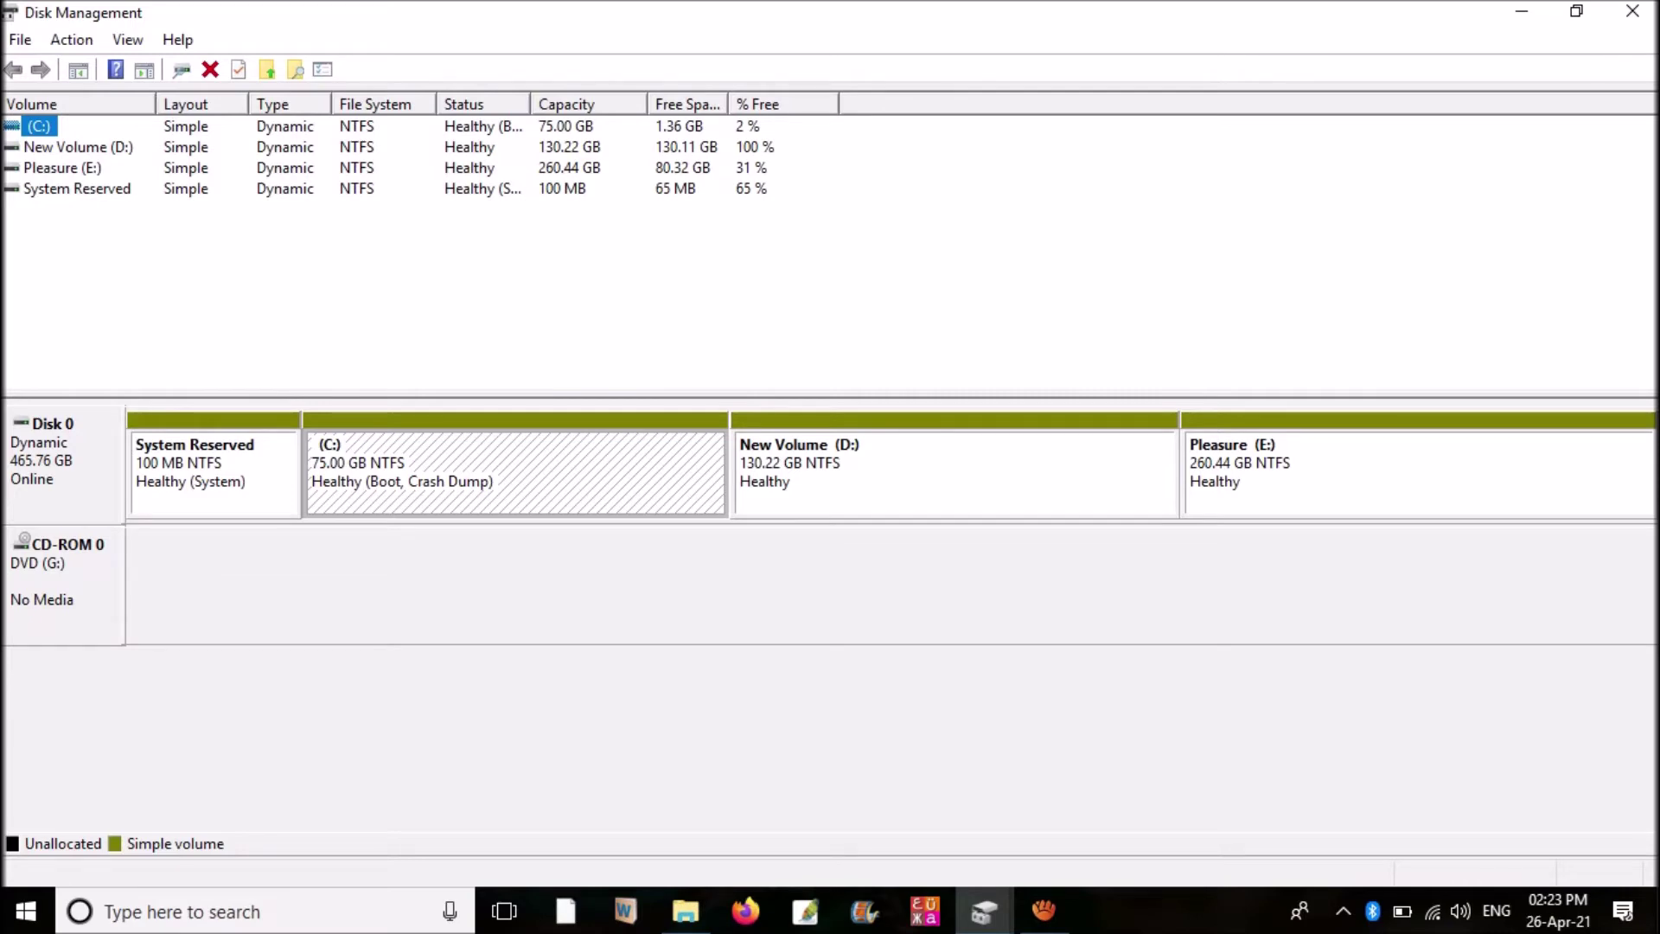
{"action": "right_click", "coordinate": [822, 468]}
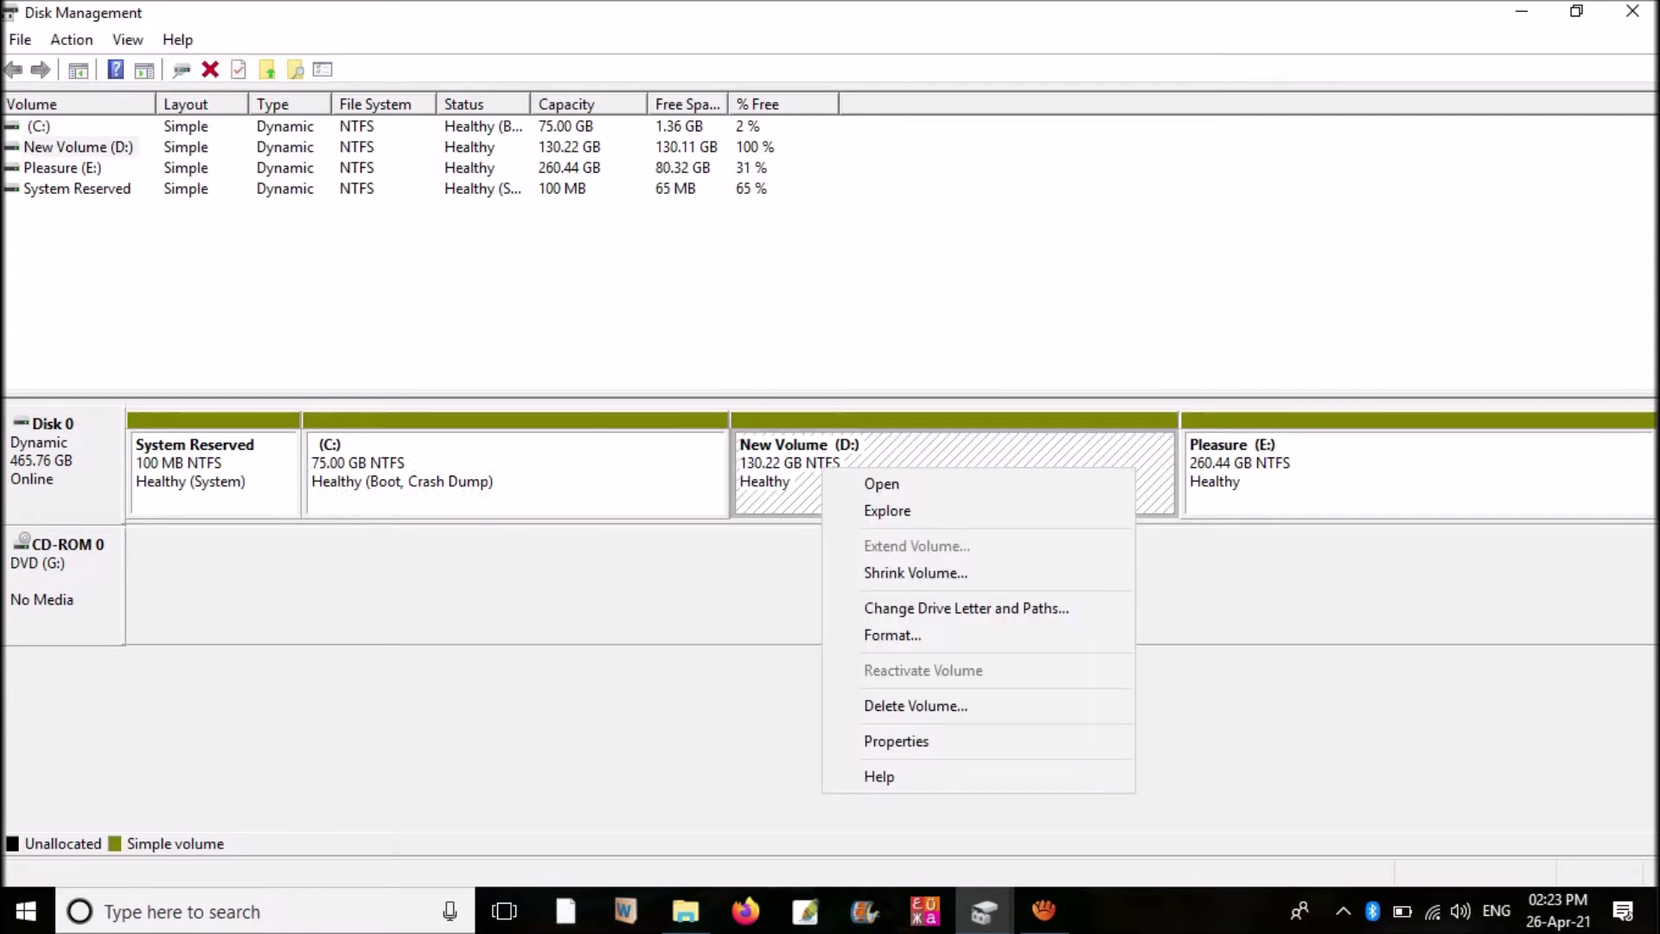
Delete the 130.22 GB New Volume (D:) partition and confirm erasing it
{"action": "right_click", "coordinate": [854, 449]}
{"action": "right_click", "coordinate": [854, 449]}
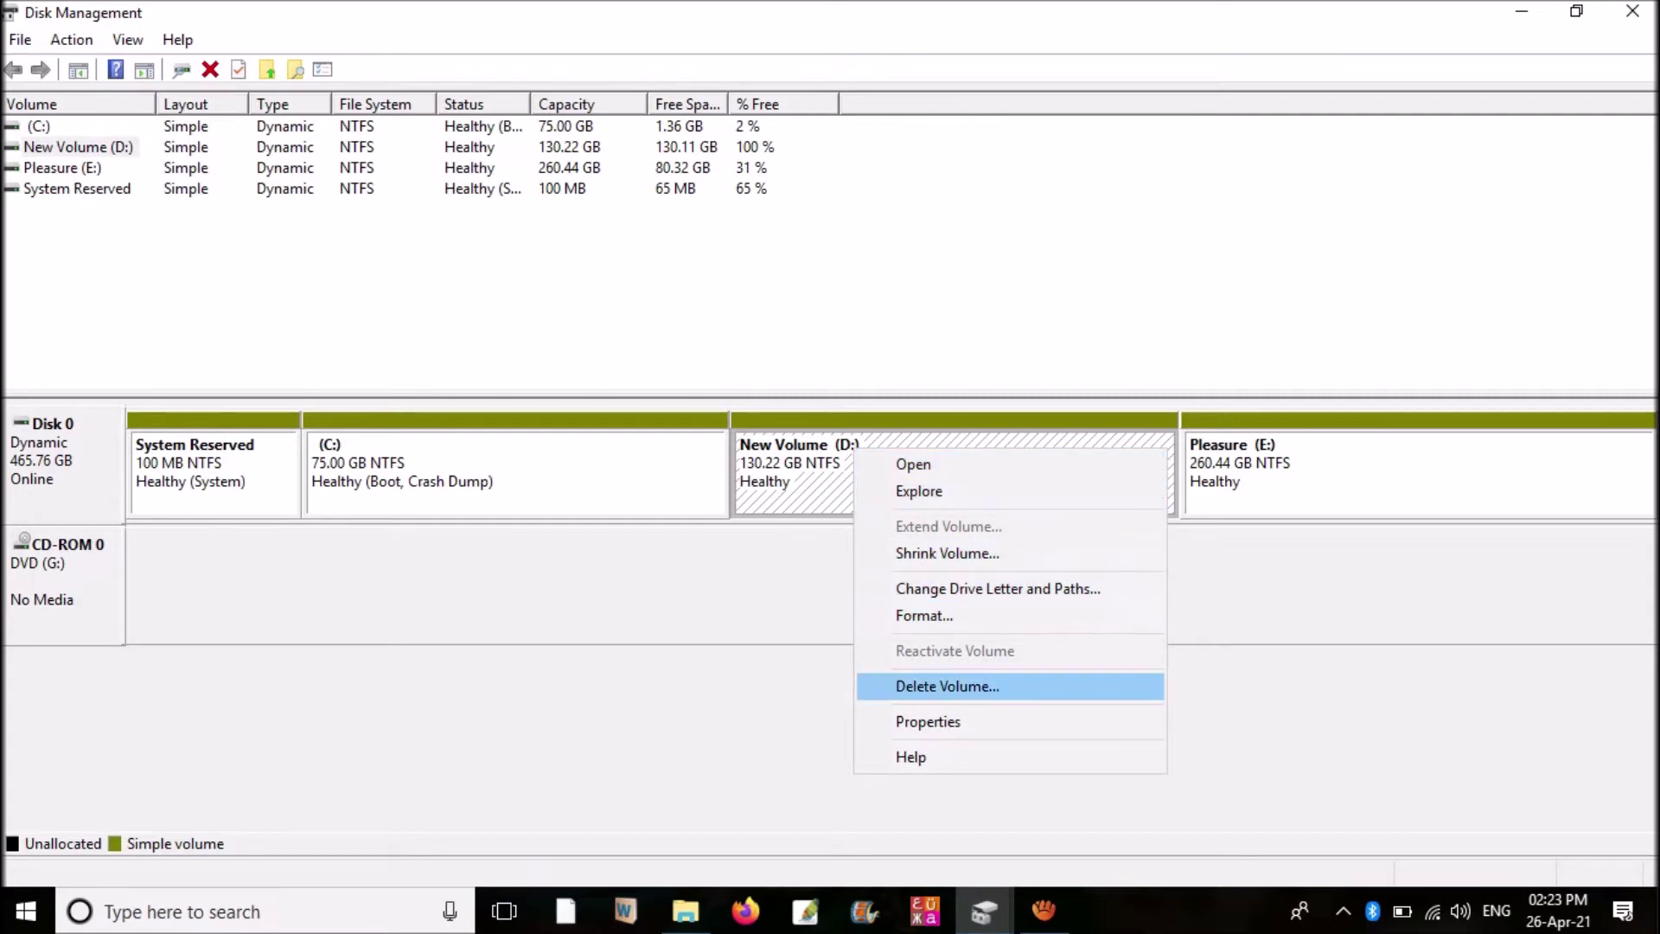
{"action": "left_click", "coordinate": [948, 686]}
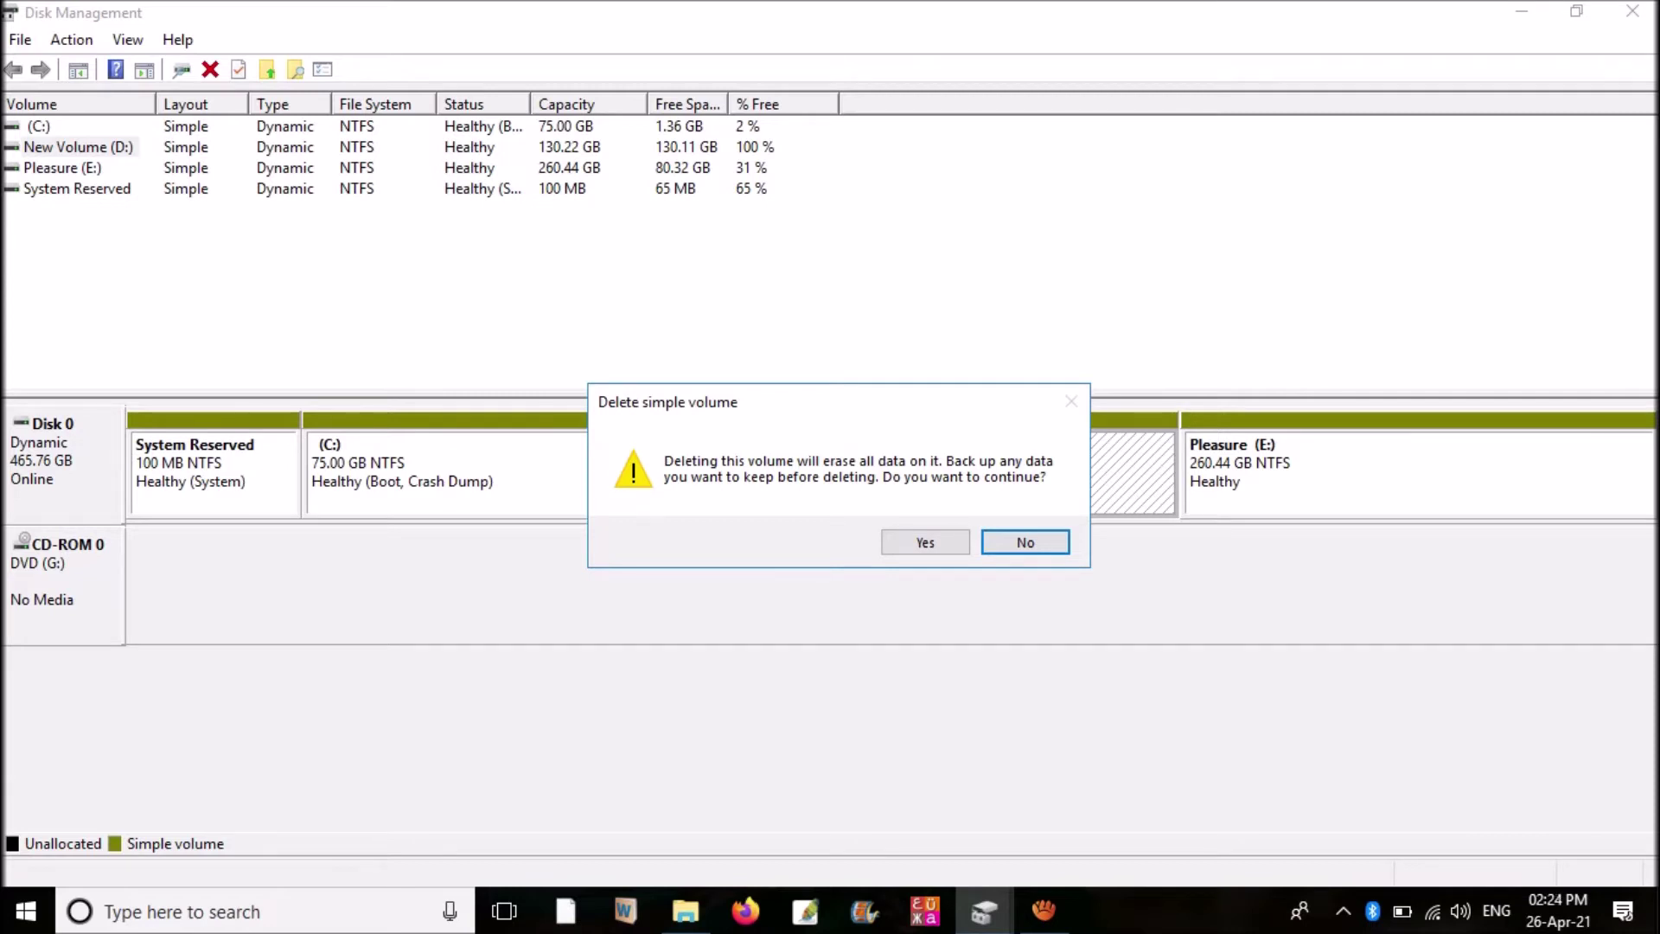
{"action": "left_click", "coordinate": [925, 542]}
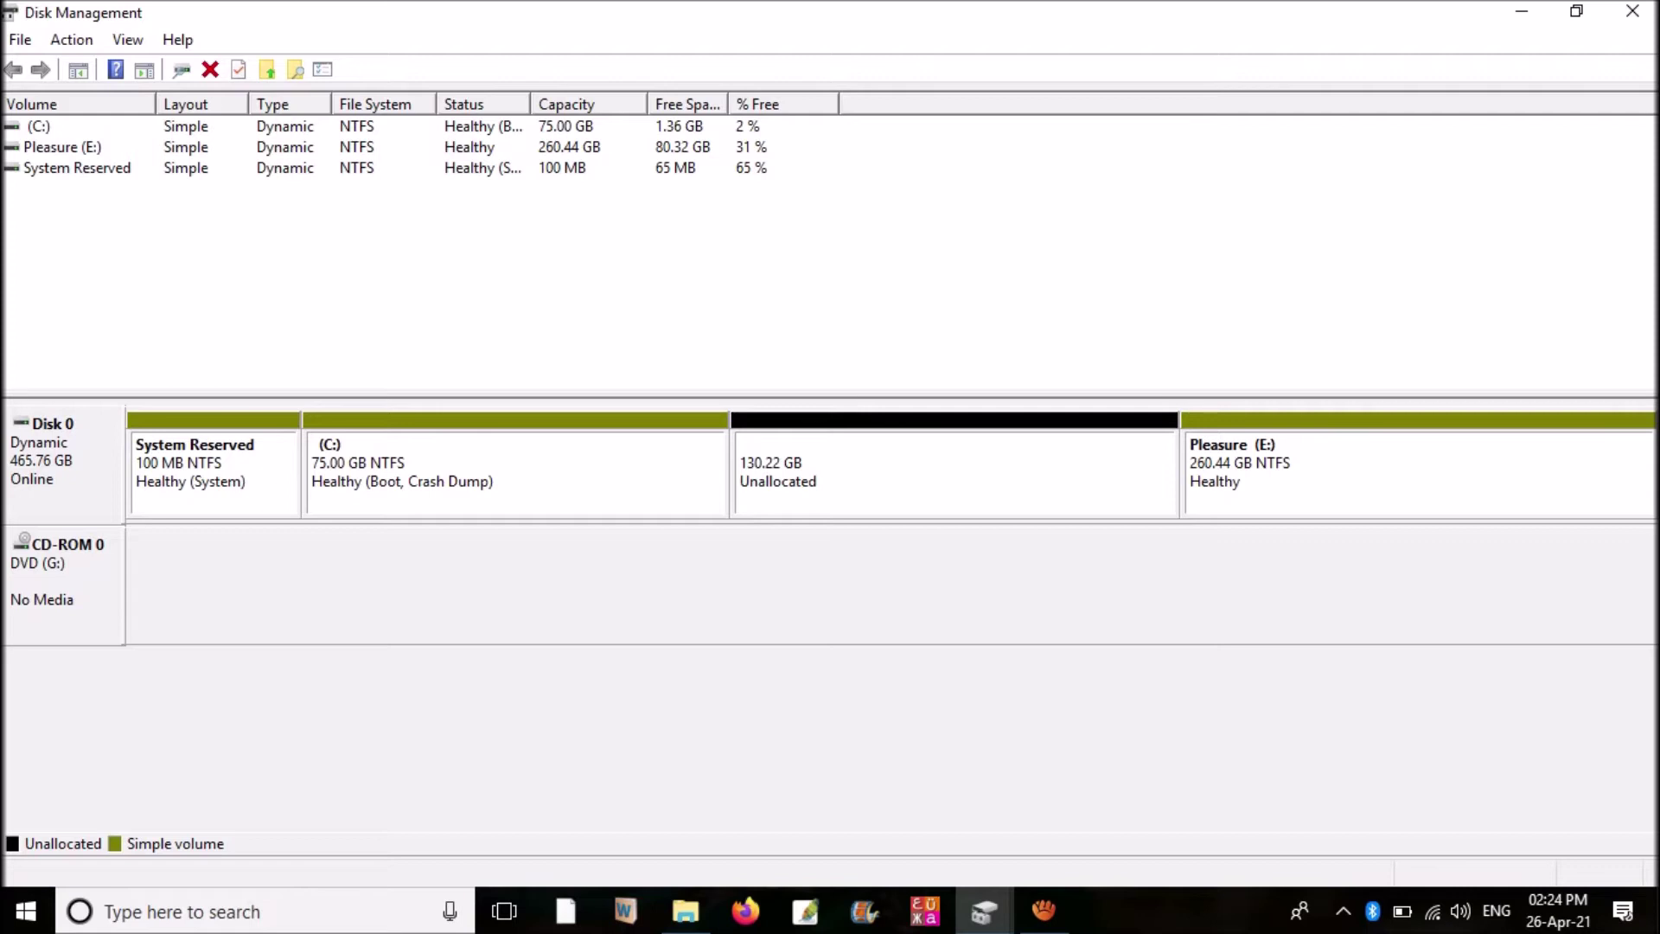
Launch the Extend Volume Wizard for C: and advance past its welcome page
{"action": "right_click", "coordinate": [577, 487]}
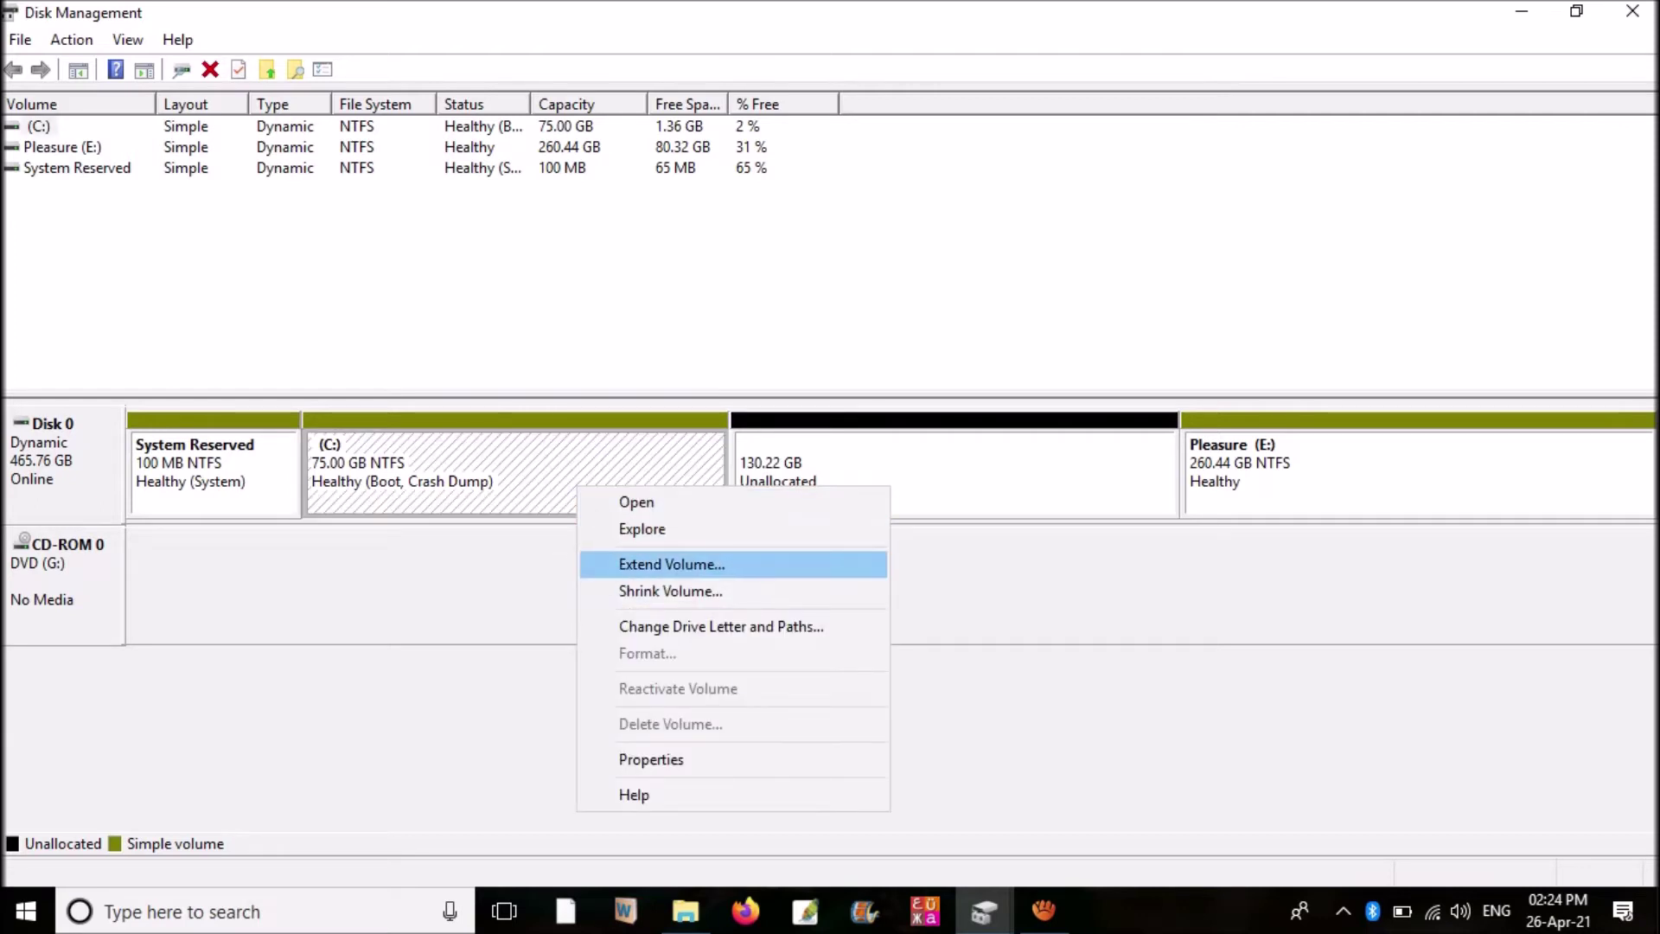
{"action": "left_click", "coordinate": [671, 564]}
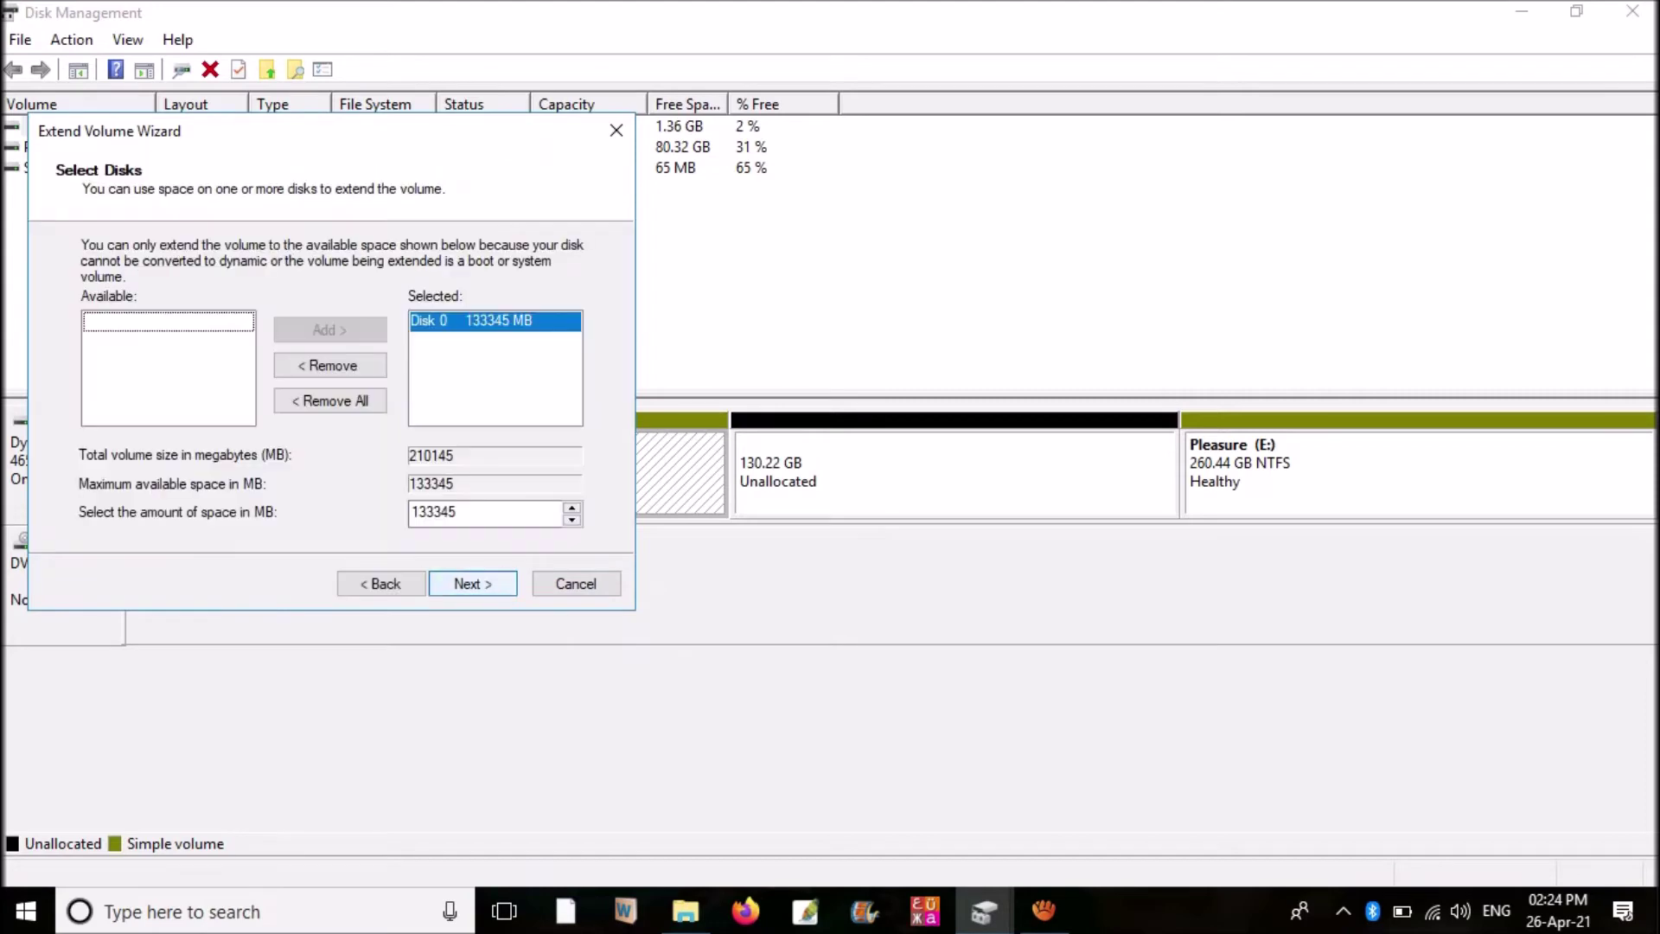
{"action": "left_click", "coordinate": [472, 584]}
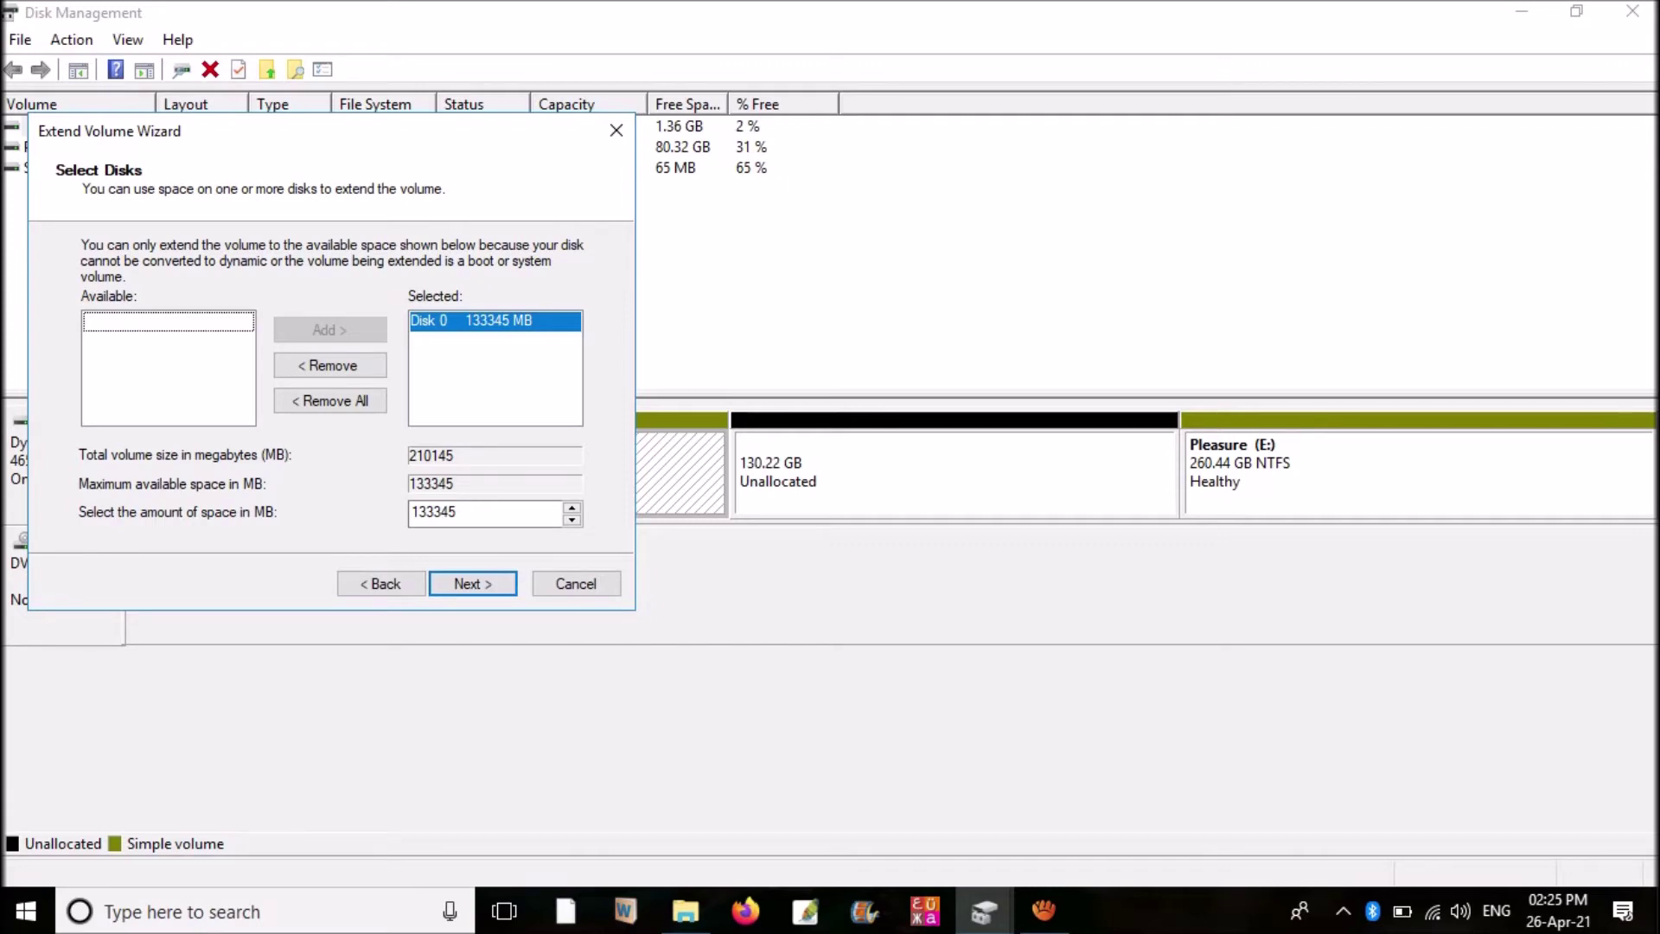
Open Calculator and compute 30 × 1024 = 30,720
{"action": "left_click", "coordinate": [26, 911]}
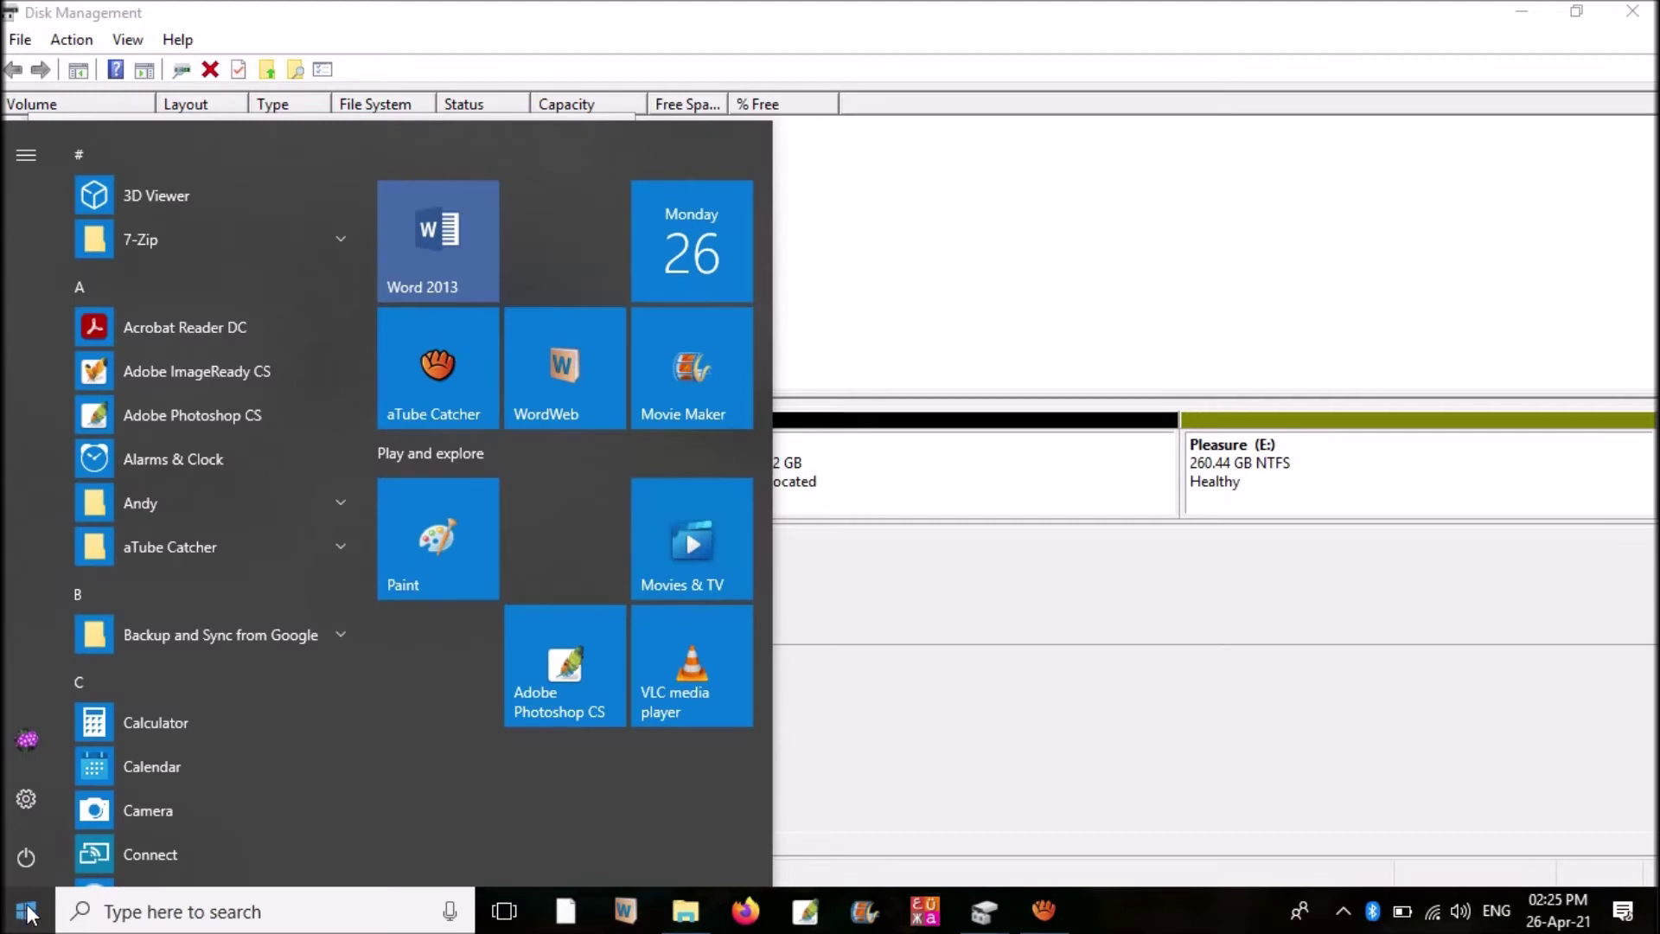
{"action": "type", "text": "ca"}
{"action": "key", "text": "Escape"}
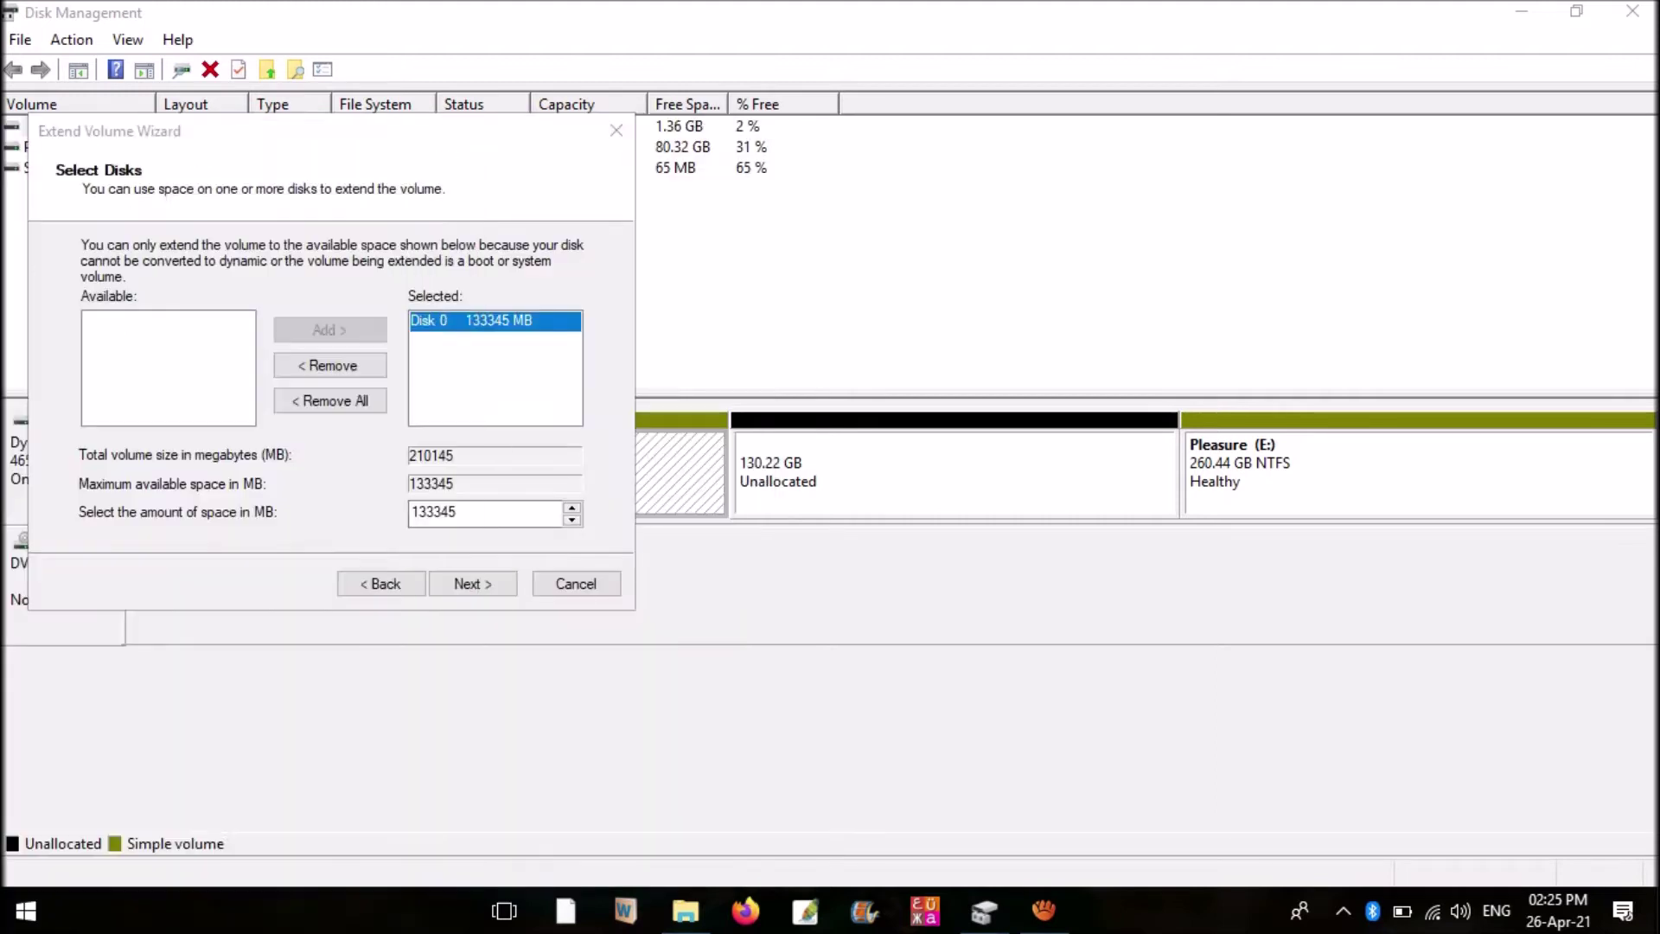
{"action": "left_click", "coordinate": [562, 741]}
{"action": "left_click", "coordinate": [445, 802]}
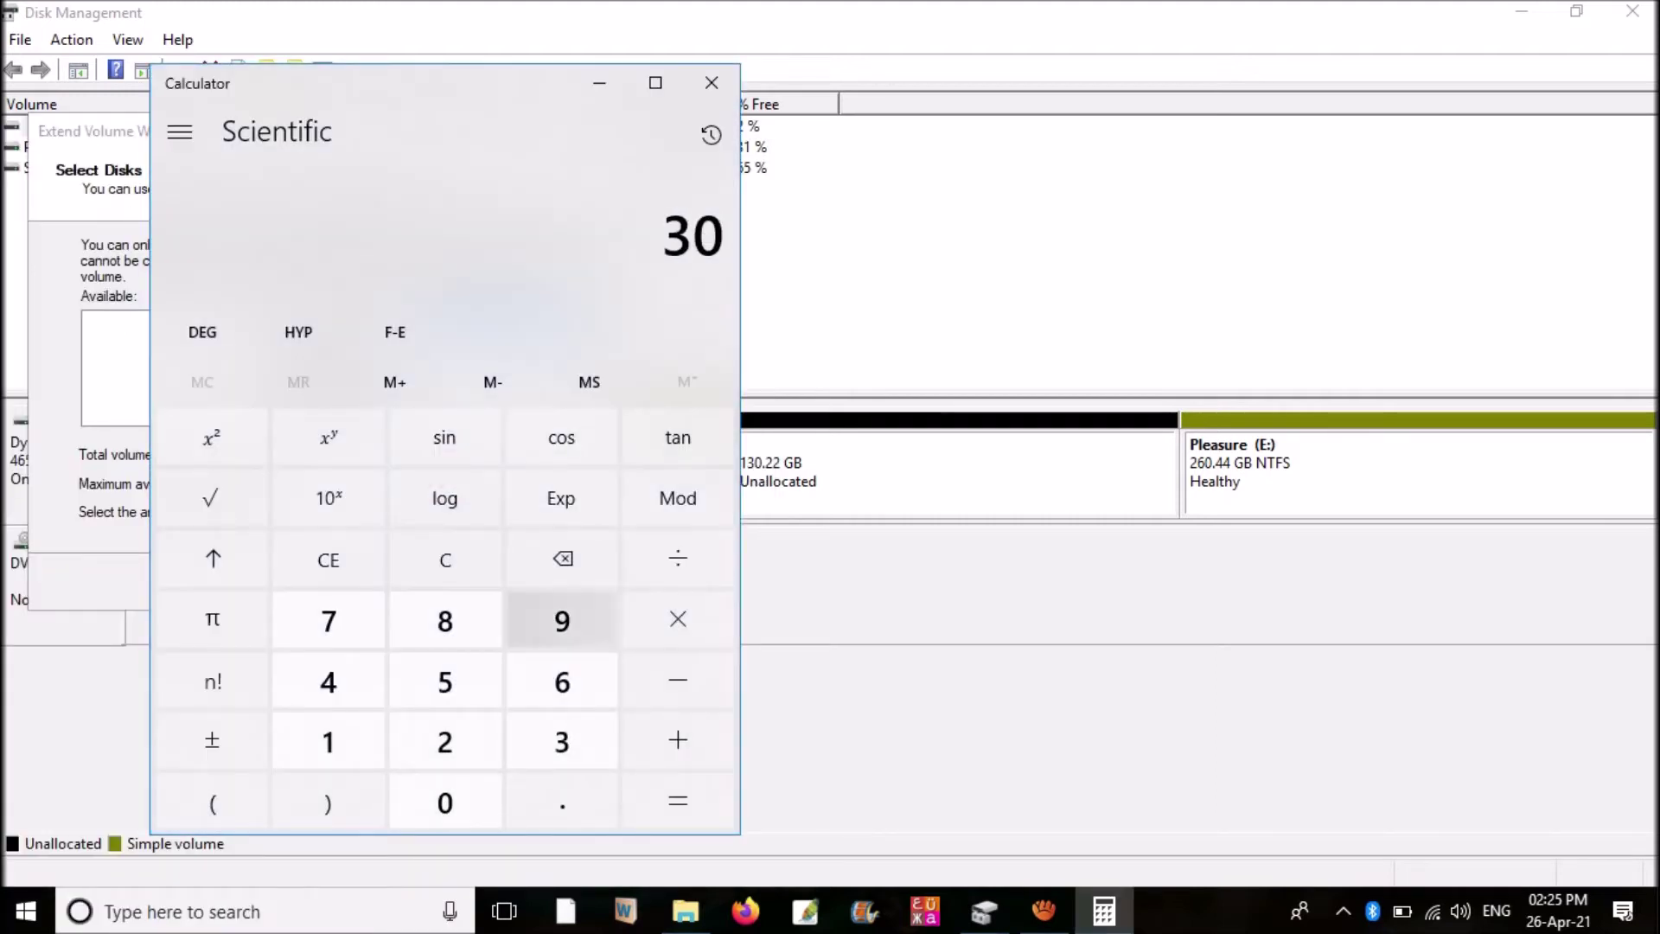
{"action": "left_click", "coordinate": [678, 619]}
{"action": "left_click", "coordinate": [328, 741]}
{"action": "left_click", "coordinate": [445, 802]}
{"action": "left_click", "coordinate": [445, 741]}
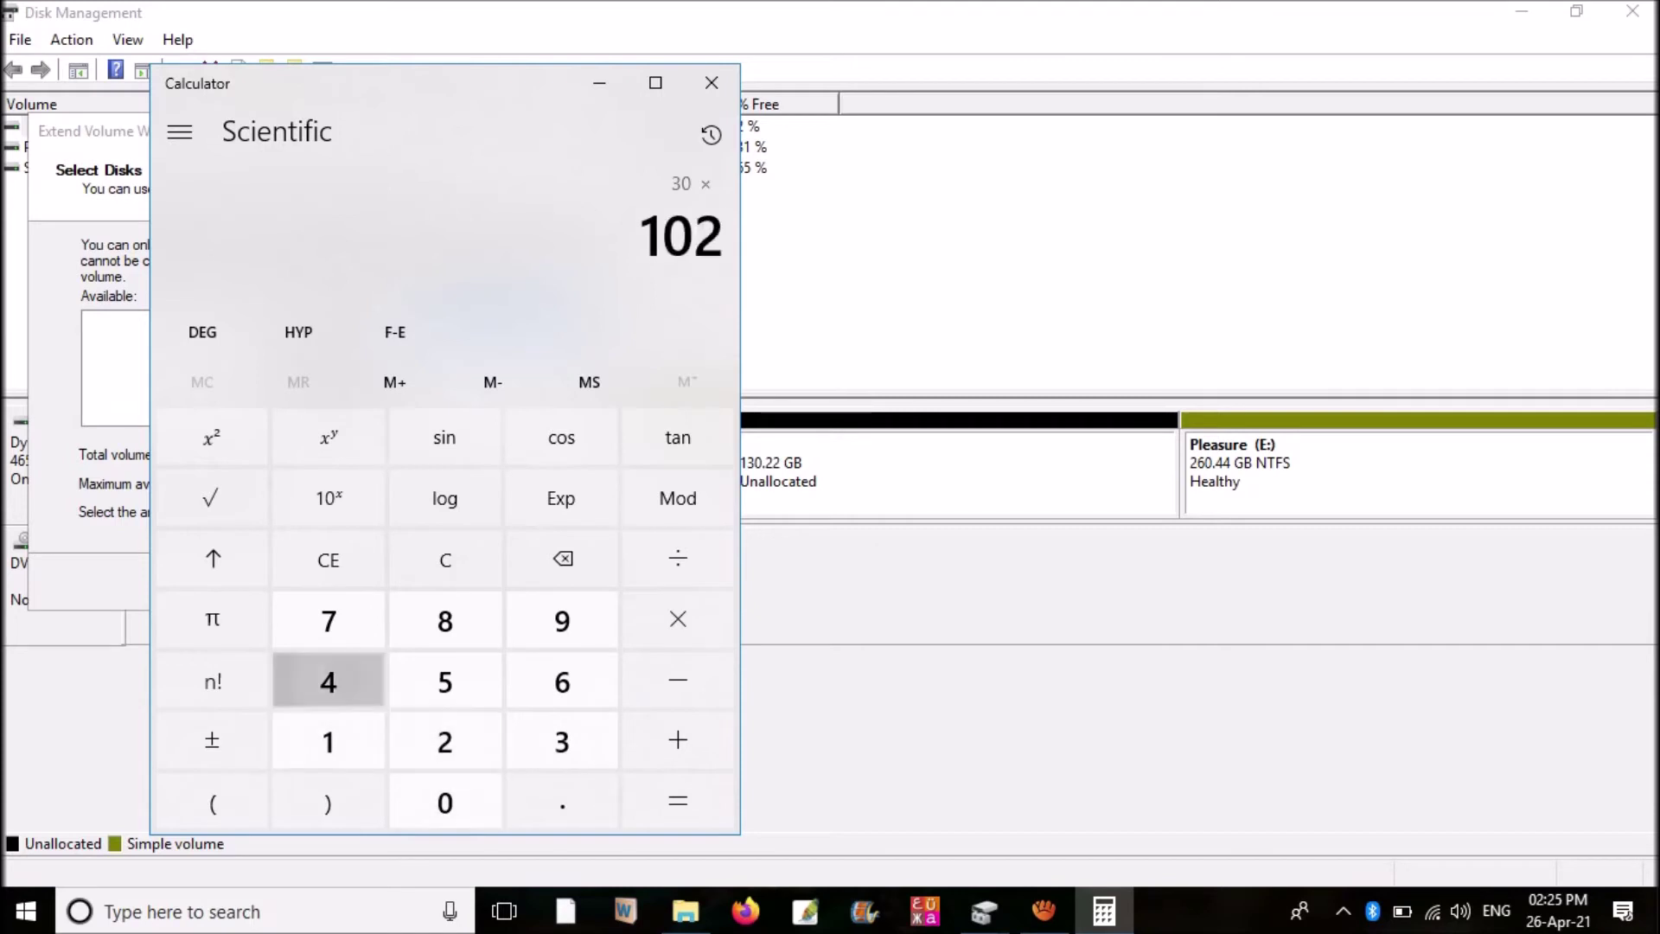
{"action": "left_click", "coordinate": [329, 682]}
{"action": "left_click", "coordinate": [678, 800]}
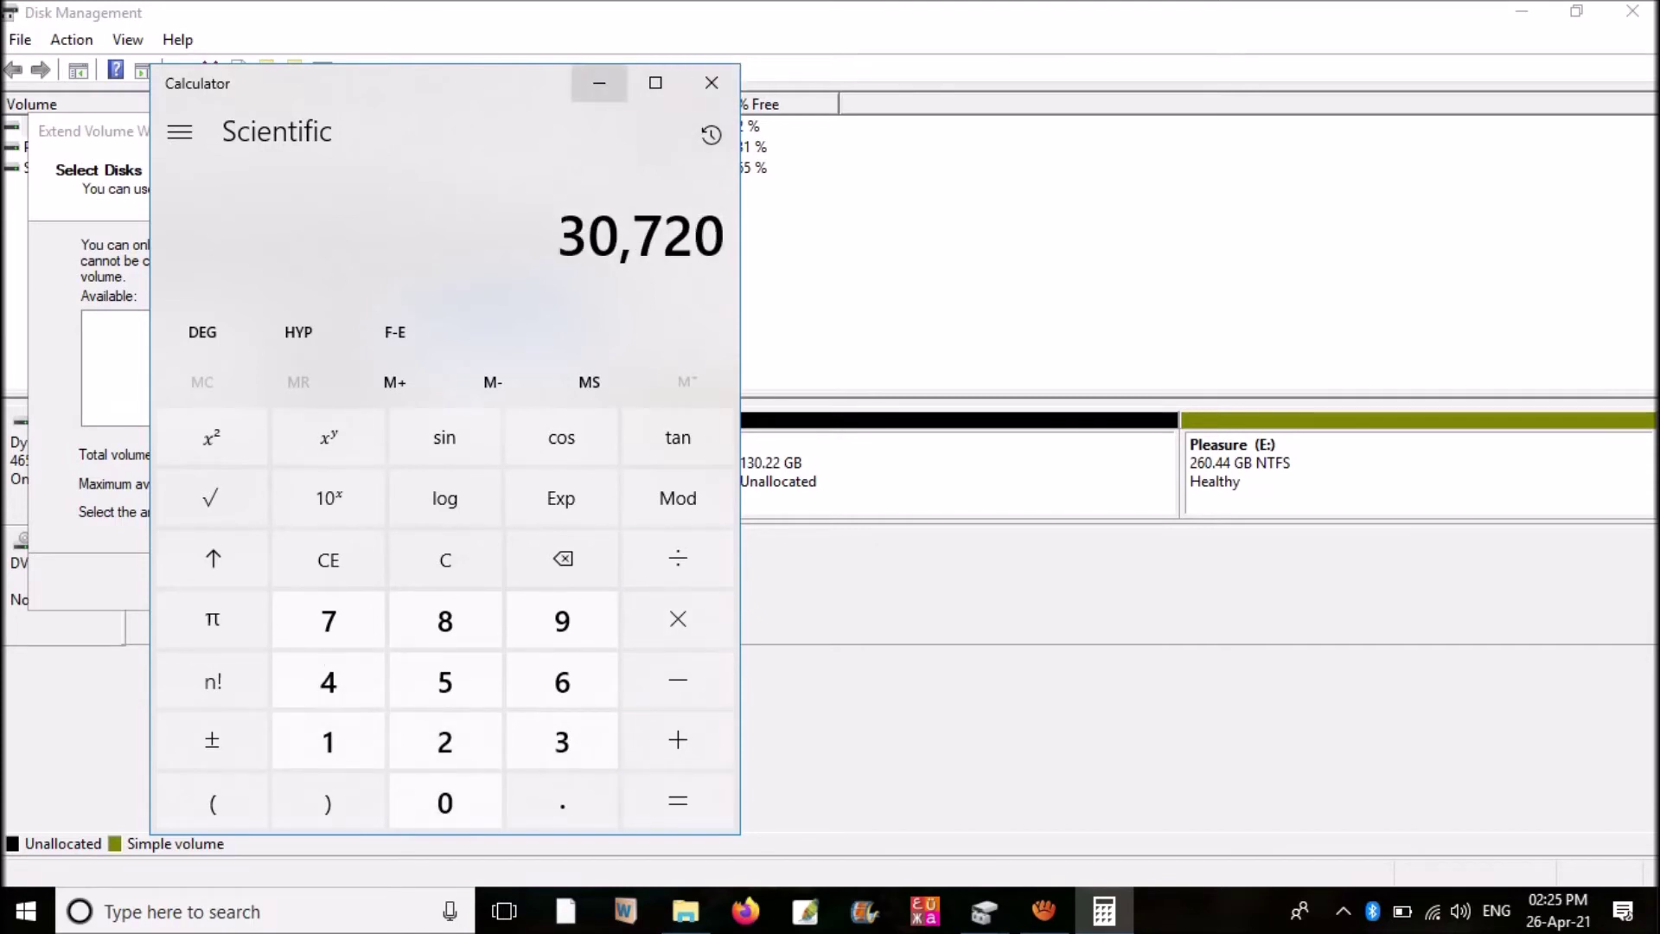
Extend C: by 30720 MB in the wizard and finish
{"action": "left_click", "coordinate": [599, 82]}
{"action": "double_click", "coordinate": [484, 512]}
{"action": "type", "text": "30720"}
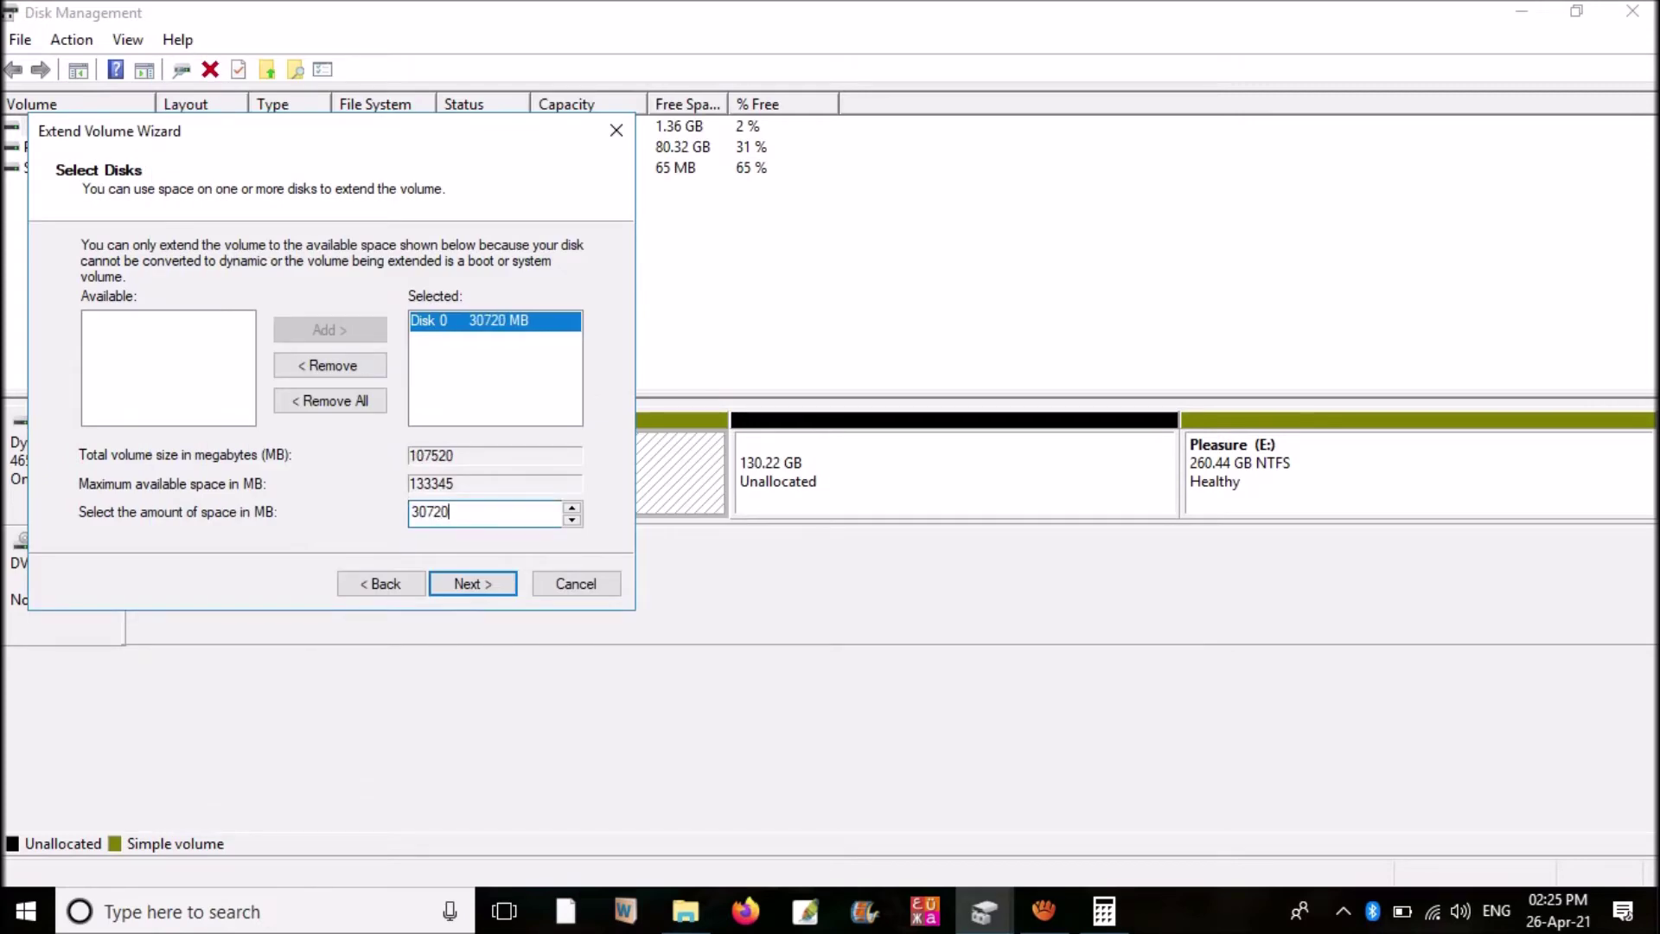
{"action": "key", "text": "Return"}
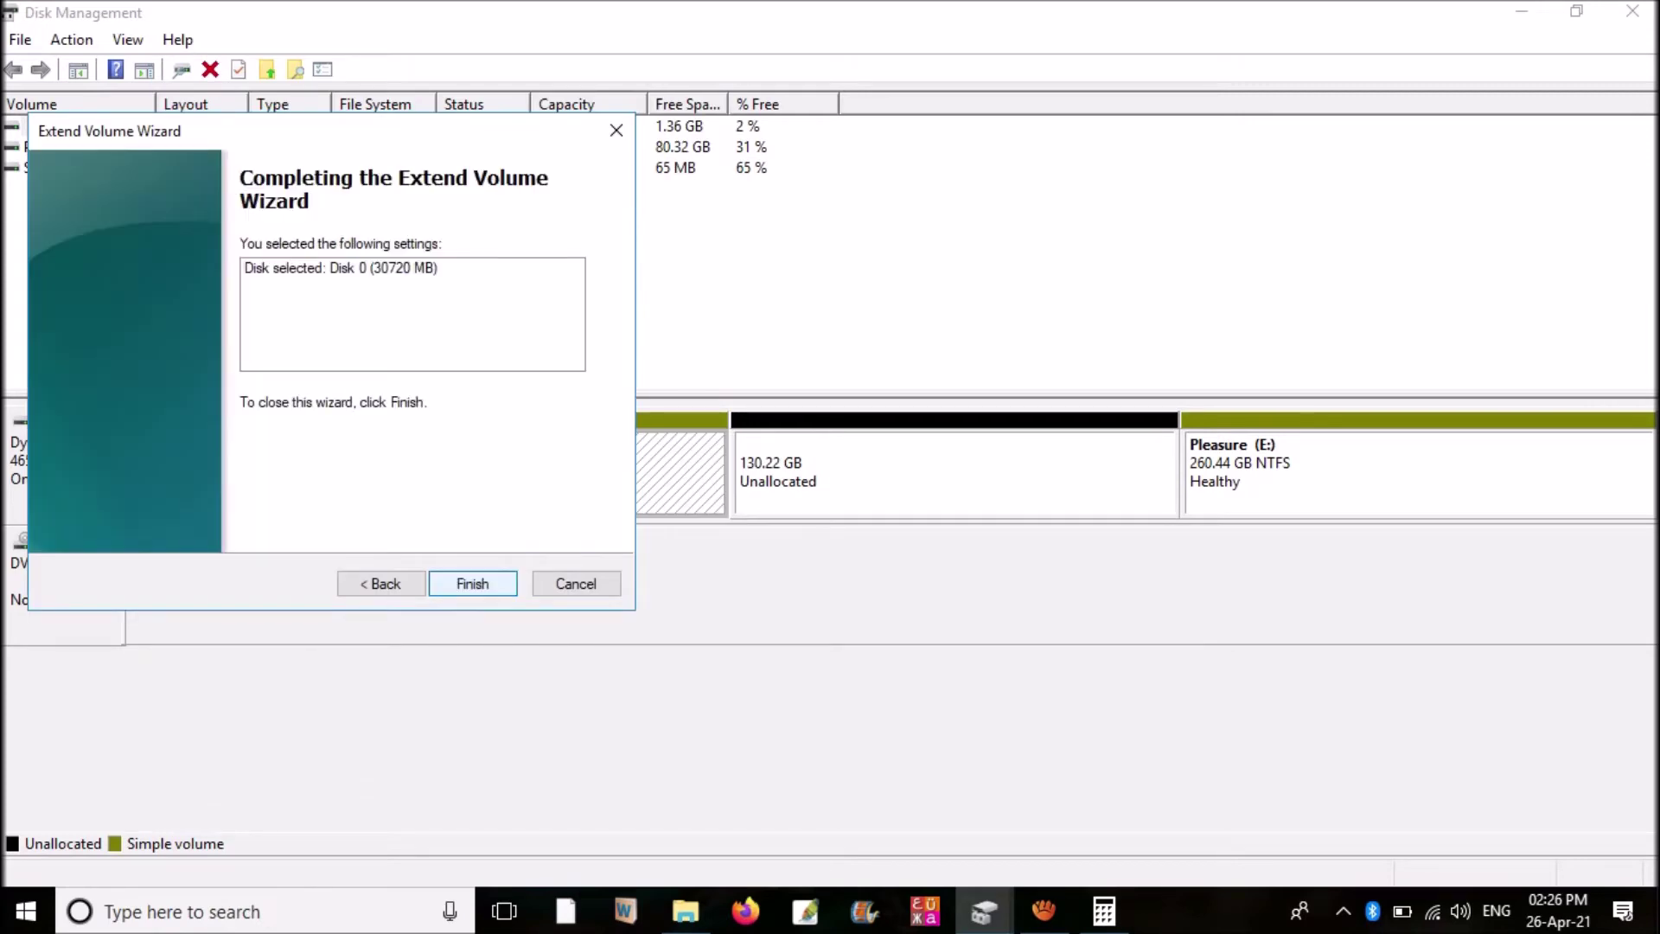
{"action": "key", "text": "Return"}
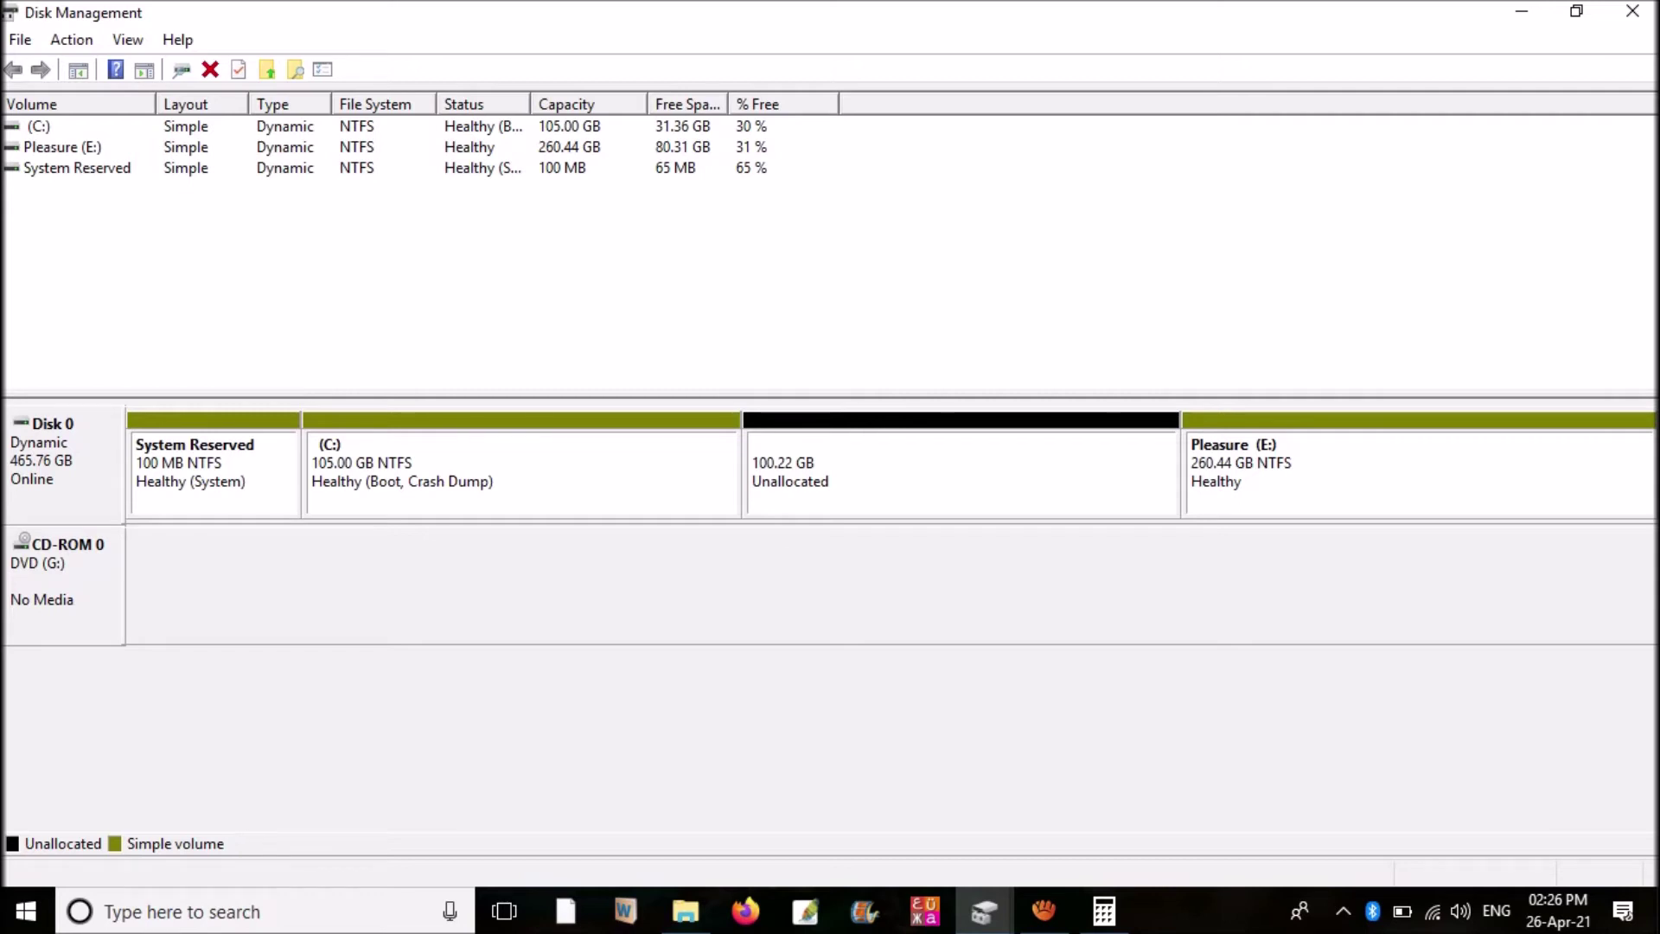
{"action": "right_click", "coordinate": [980, 484]}
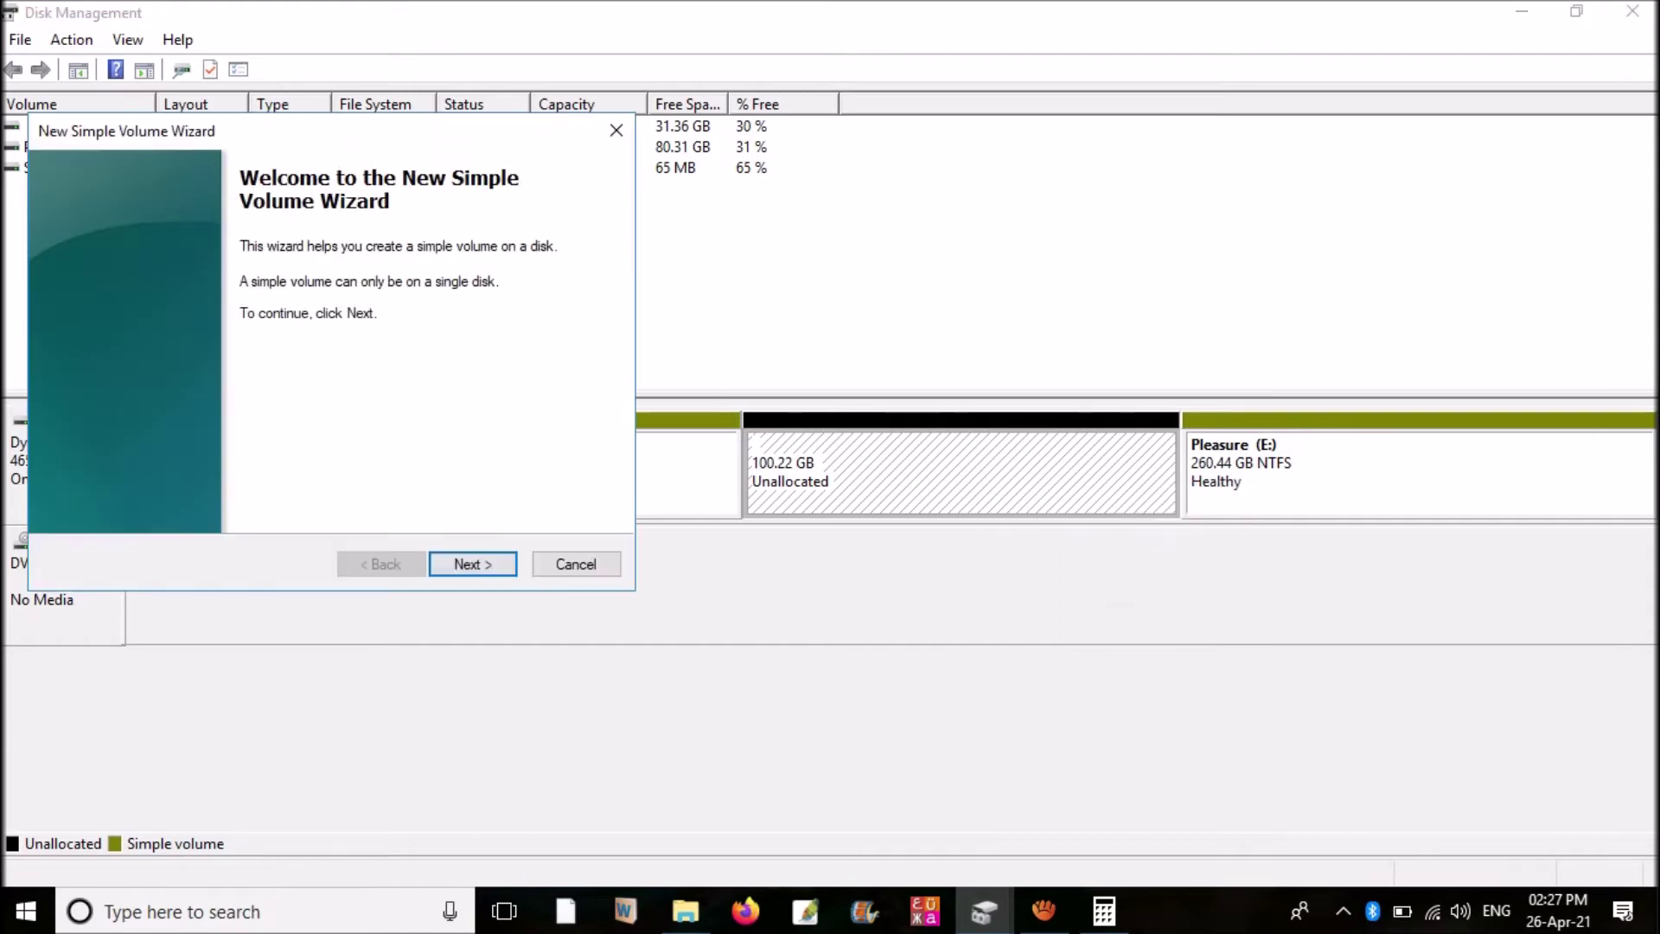
Accept the New Simple Volume defaults: full 102625 MB size and default drive letter
{"action": "key", "text": "Return"}
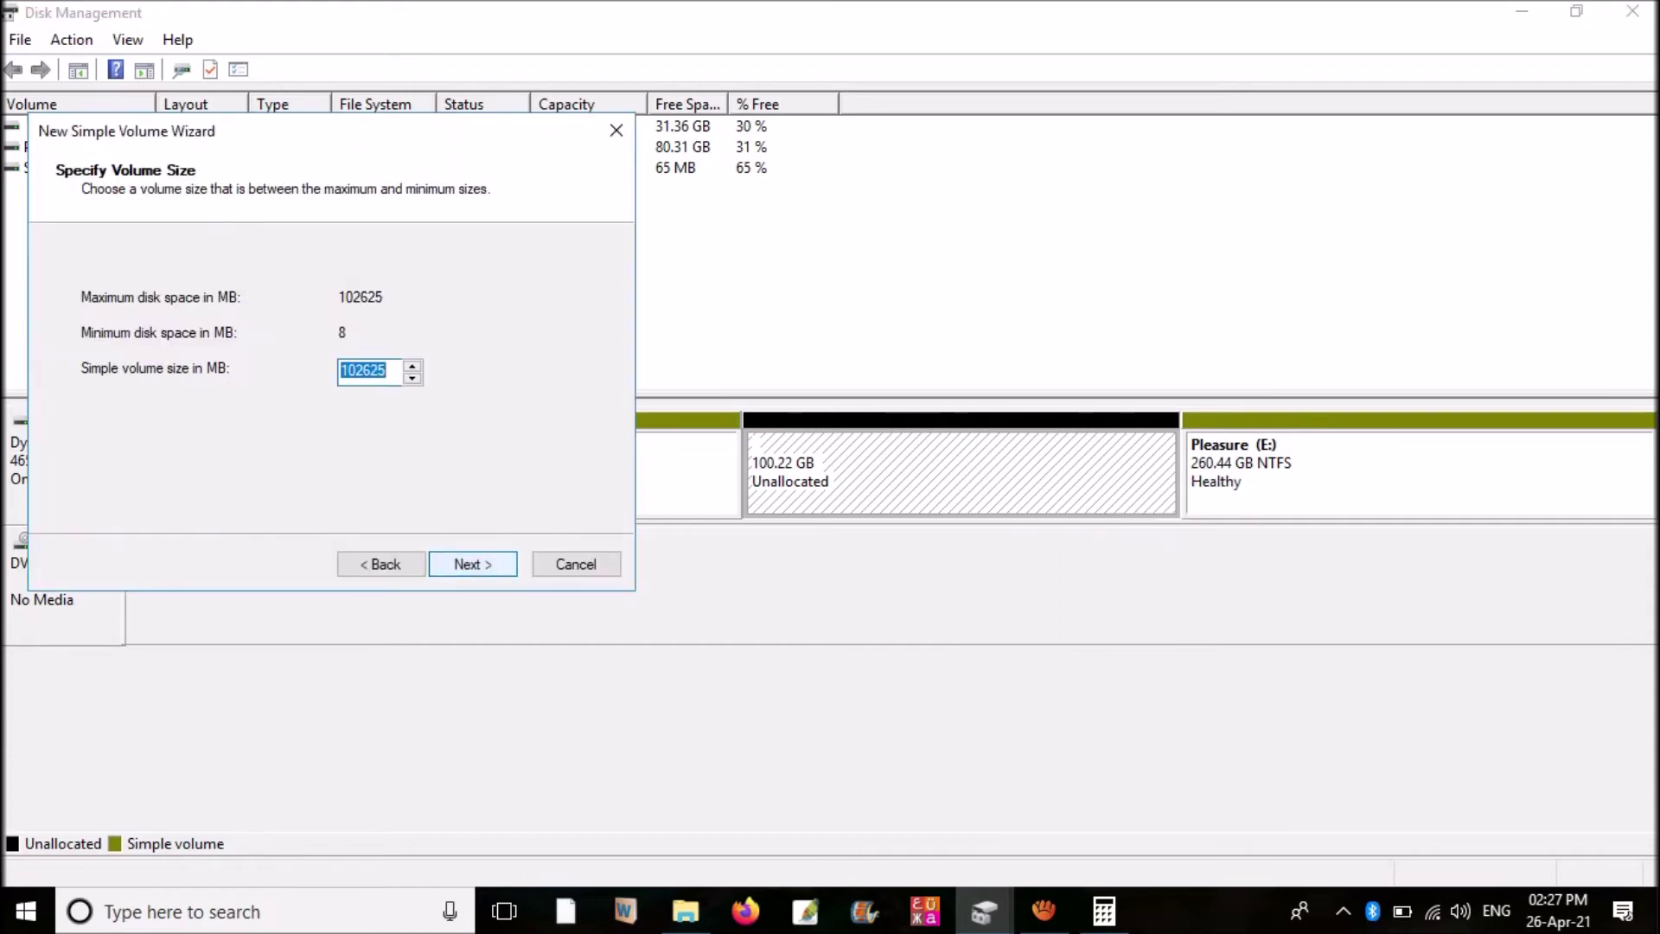
{"action": "key", "text": "Return"}
{"action": "key", "text": "Return"}
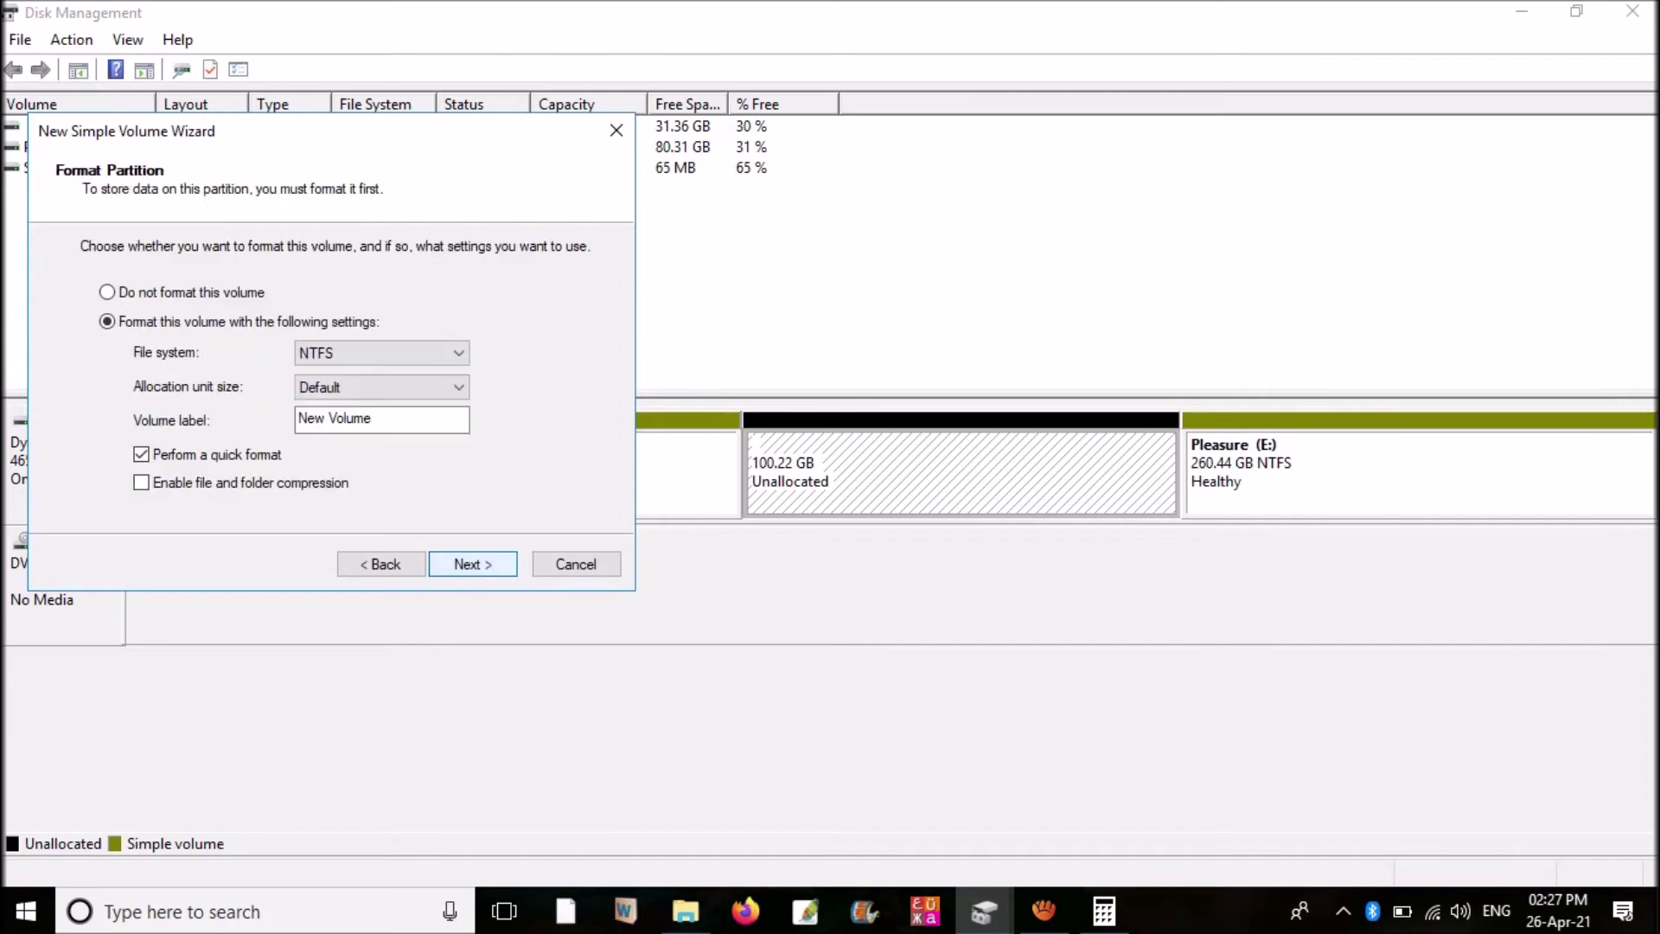
{"action": "key", "text": "Return"}
{"action": "key", "text": "Return"}
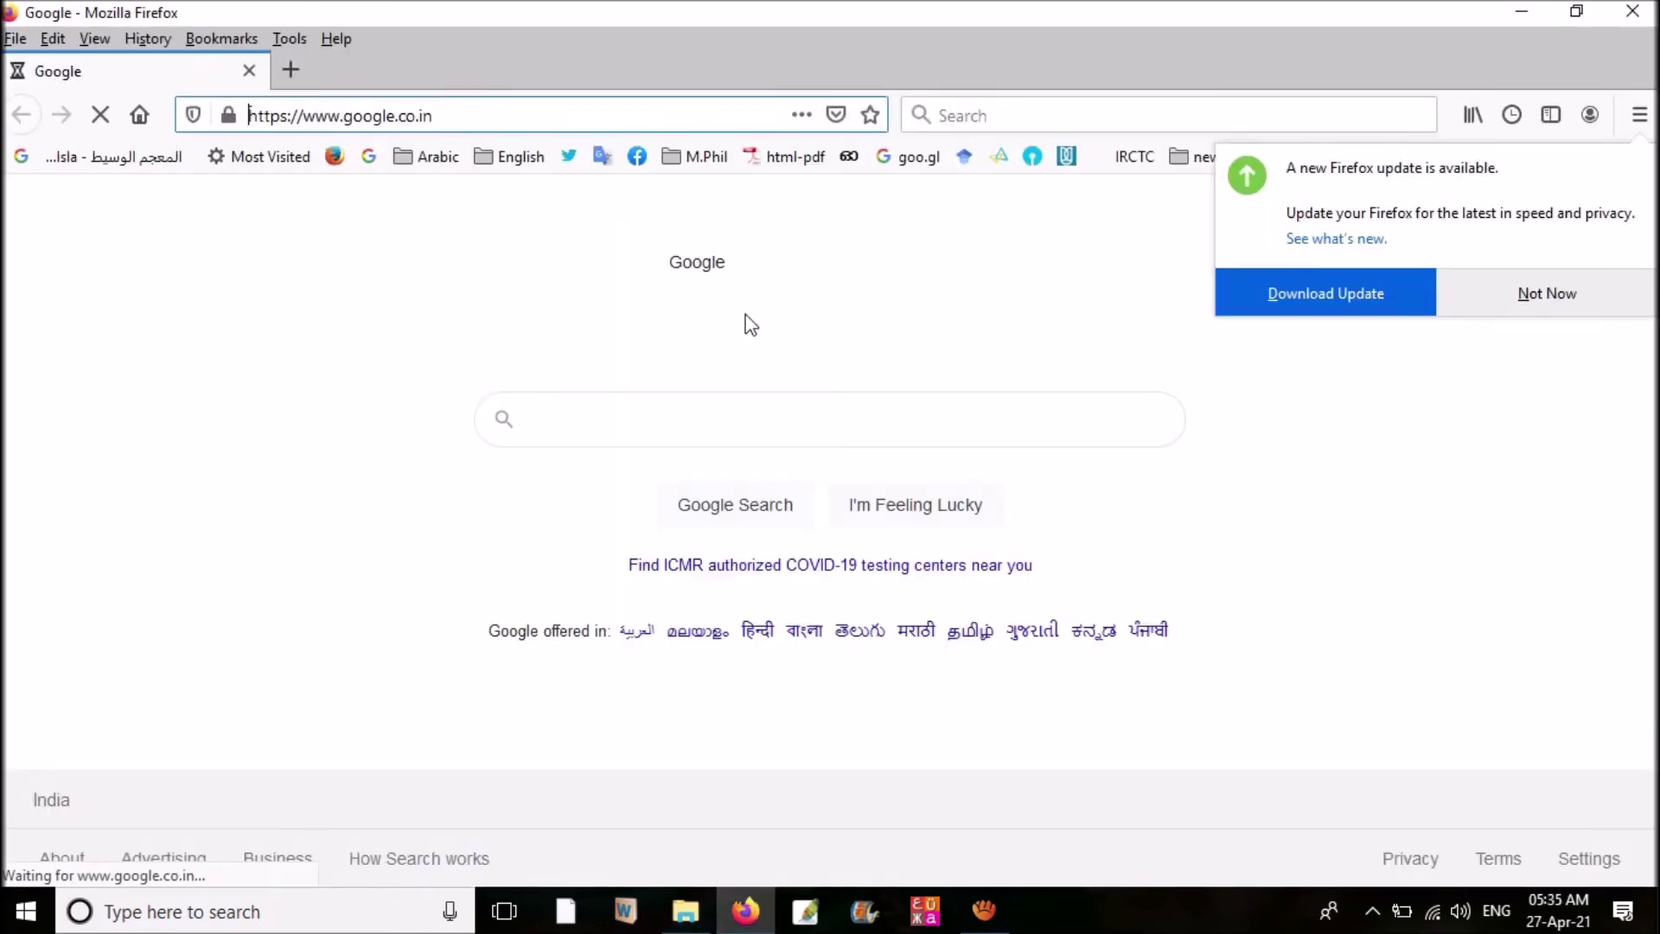
Search Google for 'aomei partition assistant' using the suggestion for 'aomei pa'
{"action": "type", "text": "a"}
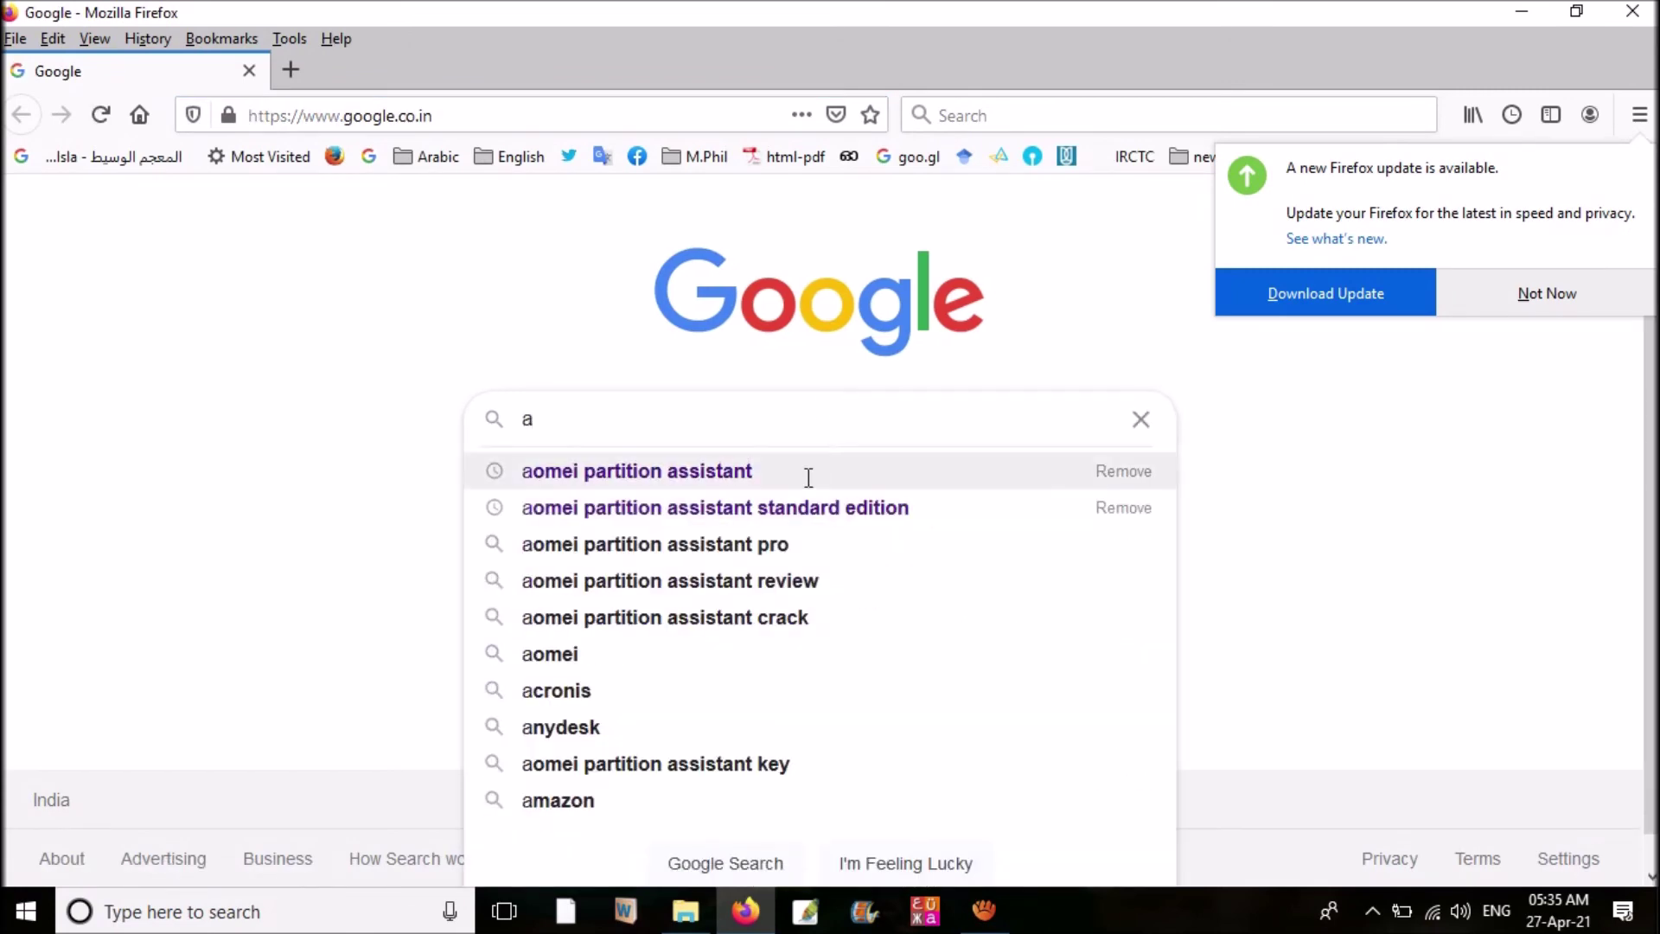
{"action": "type", "text": "omei "}
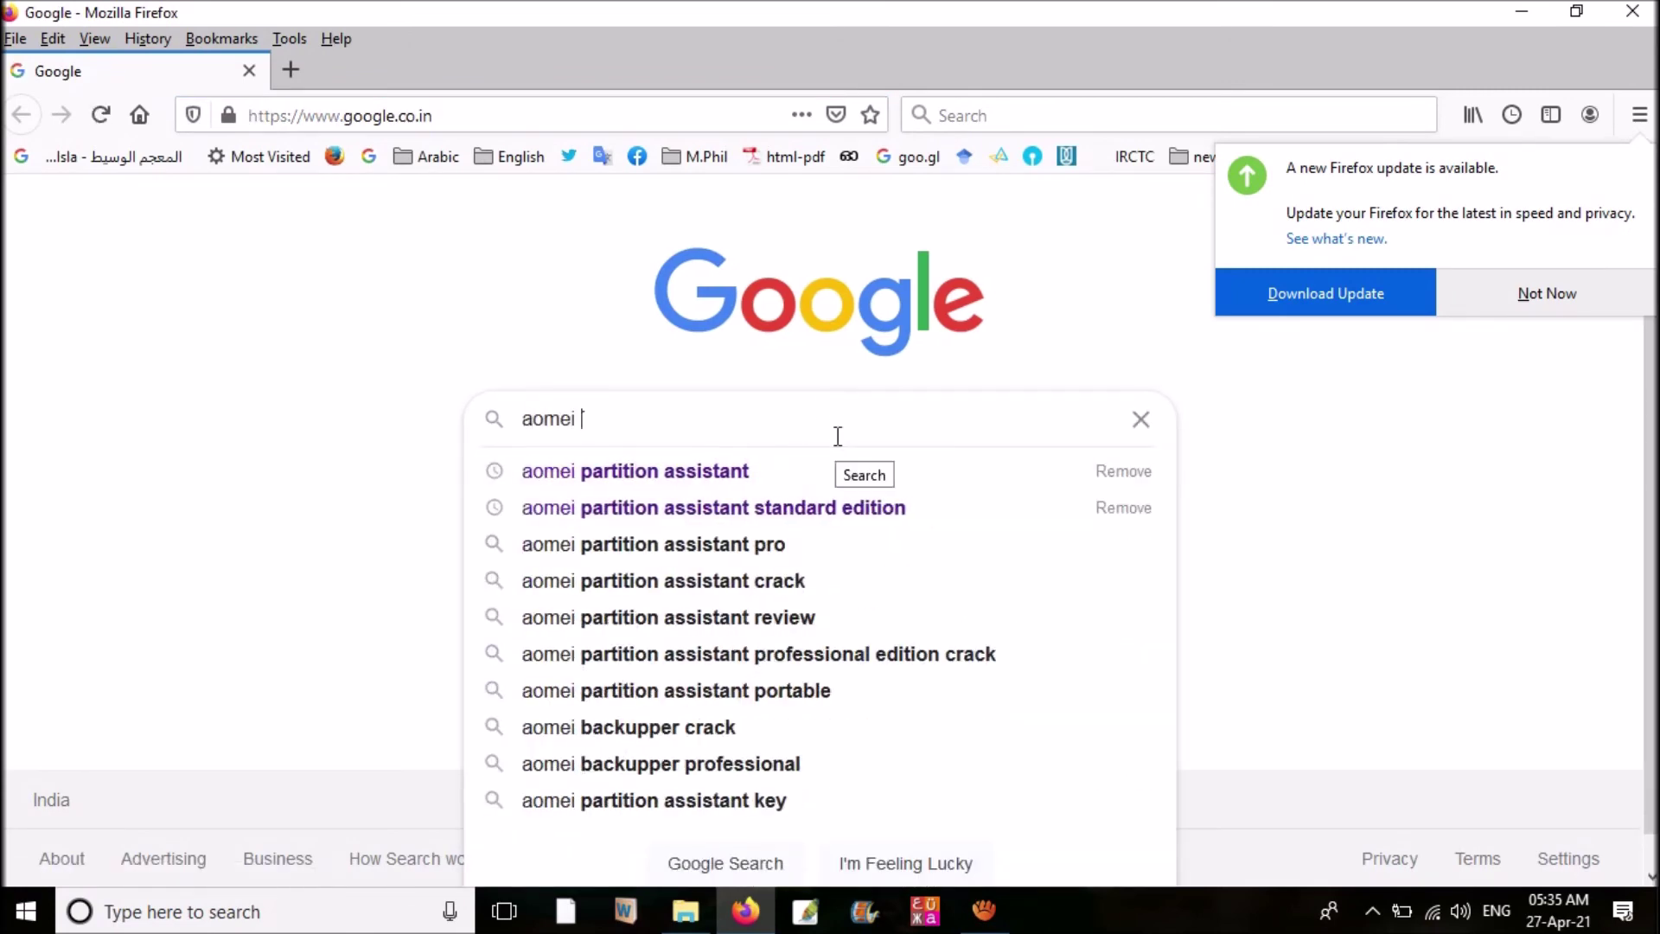
{"action": "type", "text": "pa"}
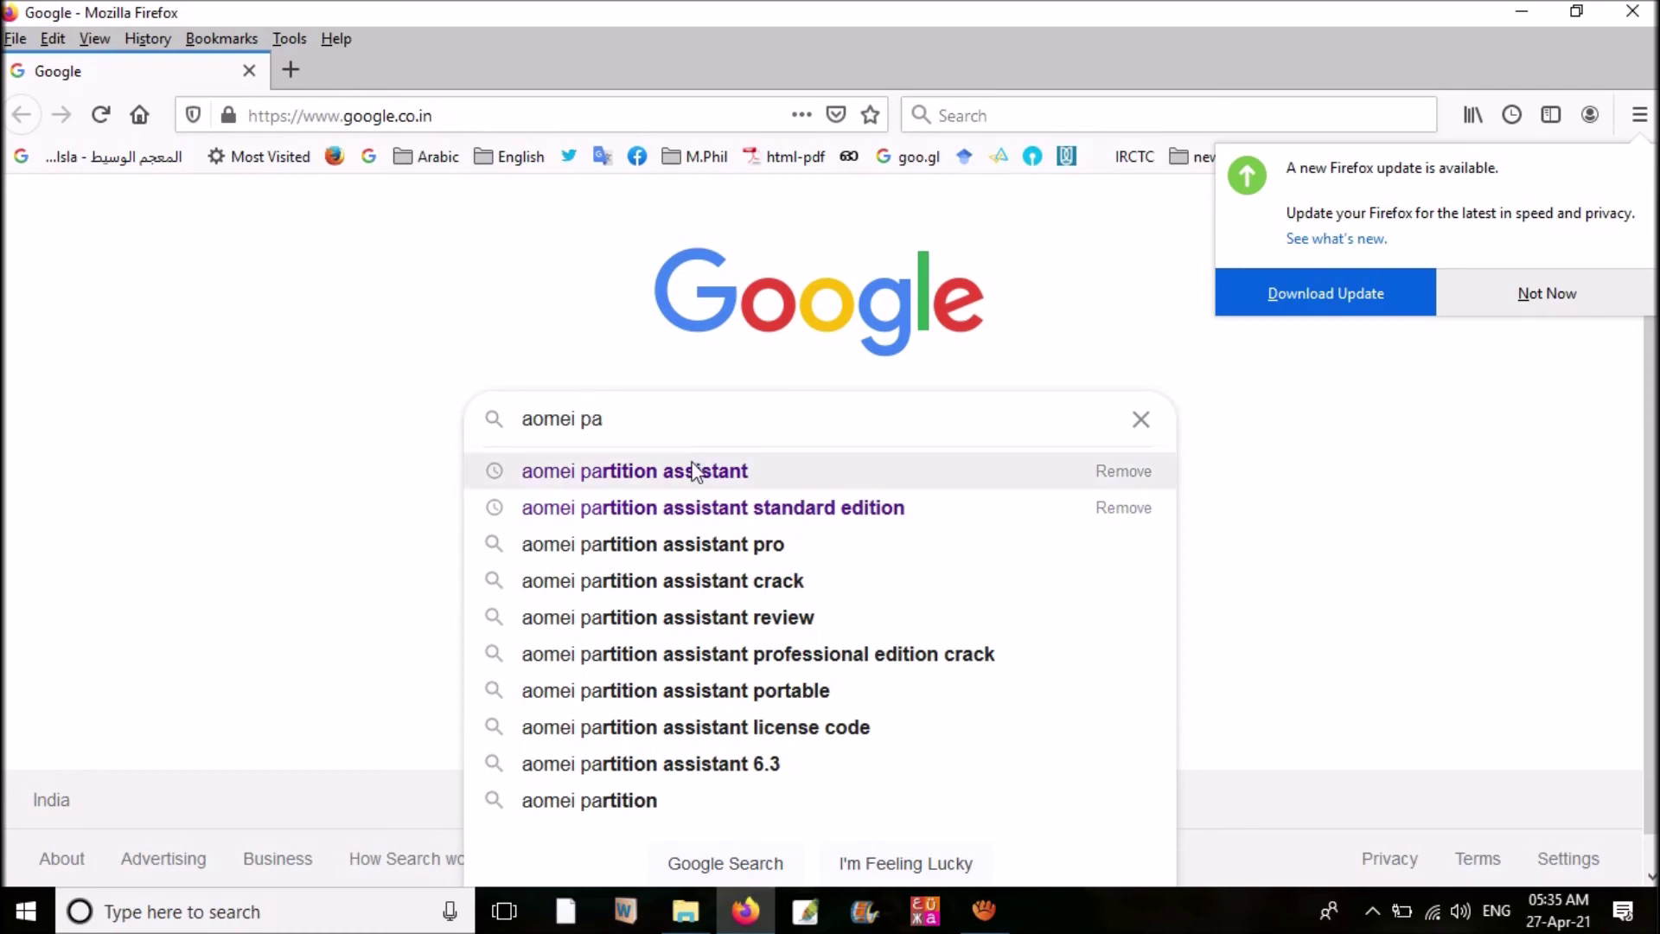
{"action": "left_click", "coordinate": [689, 471]}
Open the diskpart.com Free Partition Manager result and scroll down its page
{"action": "scroll", "coordinate": [359, 363], "scroll_direction": "down", "scroll_amount": 3}
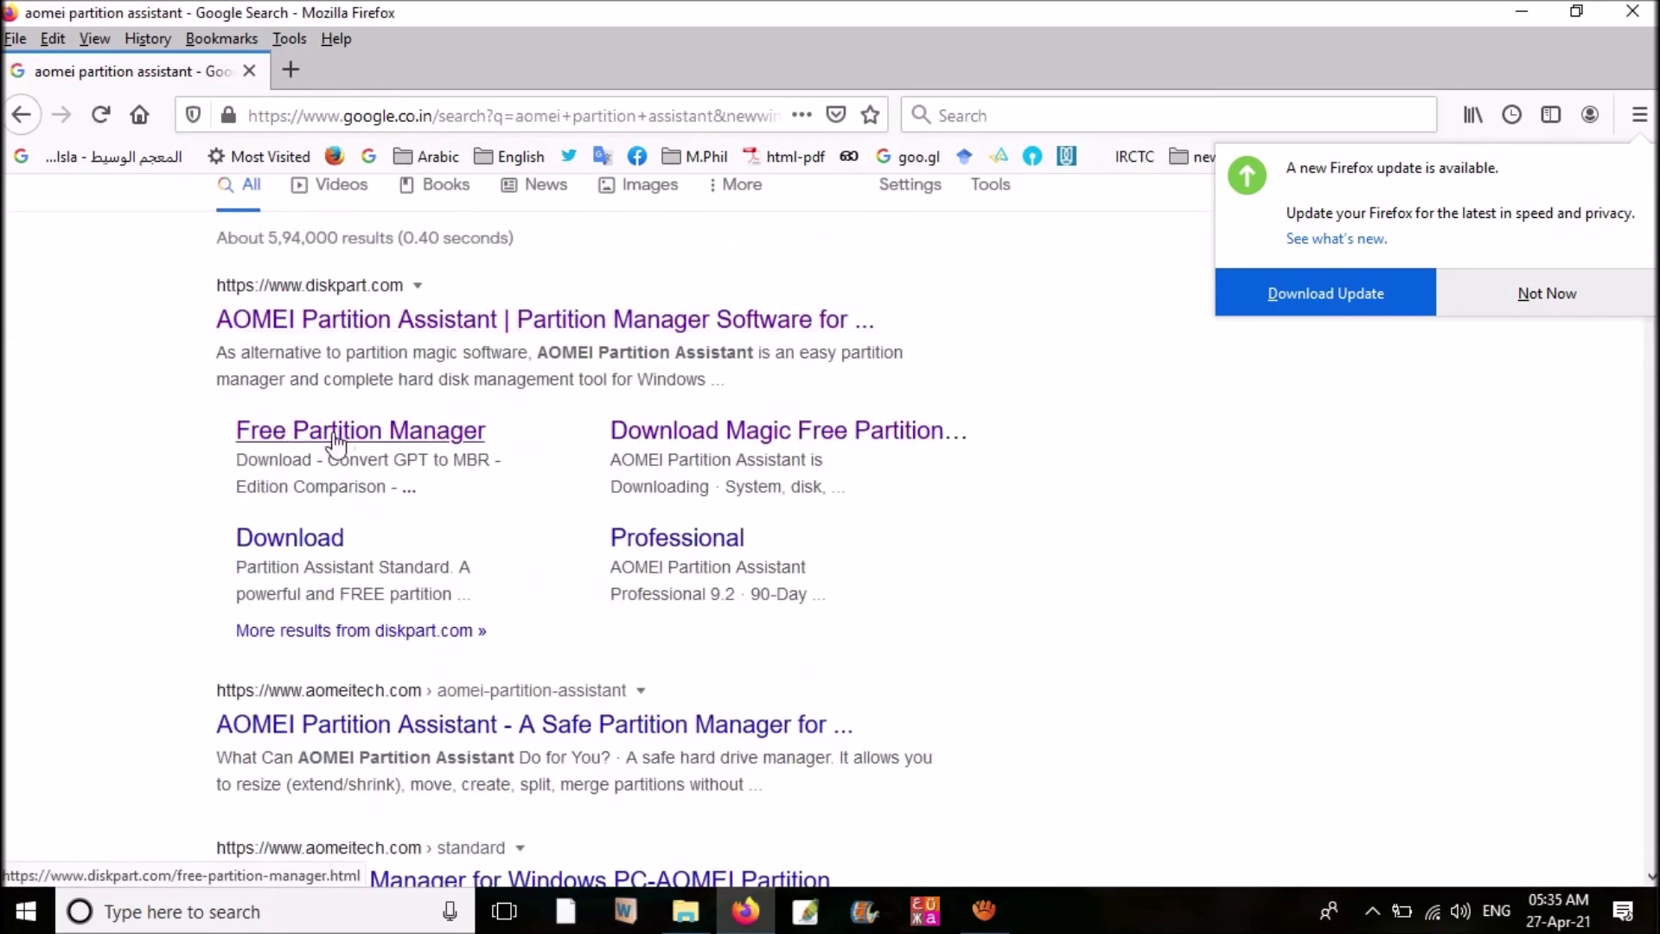
{"action": "left_click", "coordinate": [342, 434]}
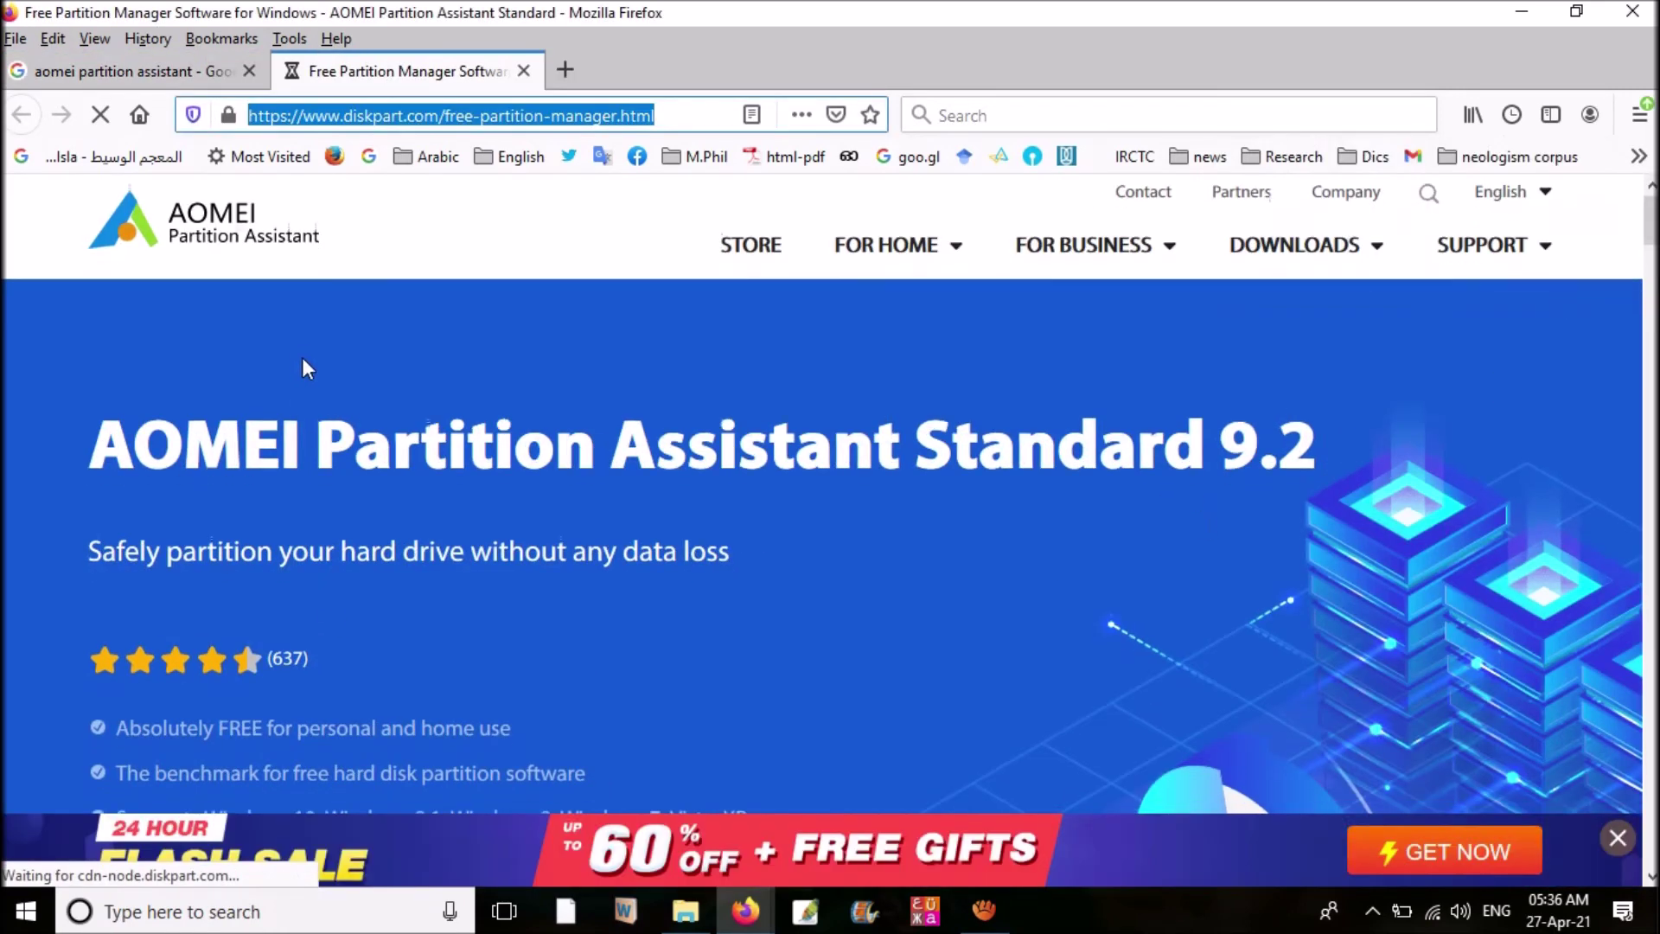
{"action": "scroll", "coordinate": [307, 359], "scroll_direction": "down", "scroll_amount": 3}
{"action": "scroll", "coordinate": [317, 346], "scroll_direction": "down", "scroll_amount": 3}
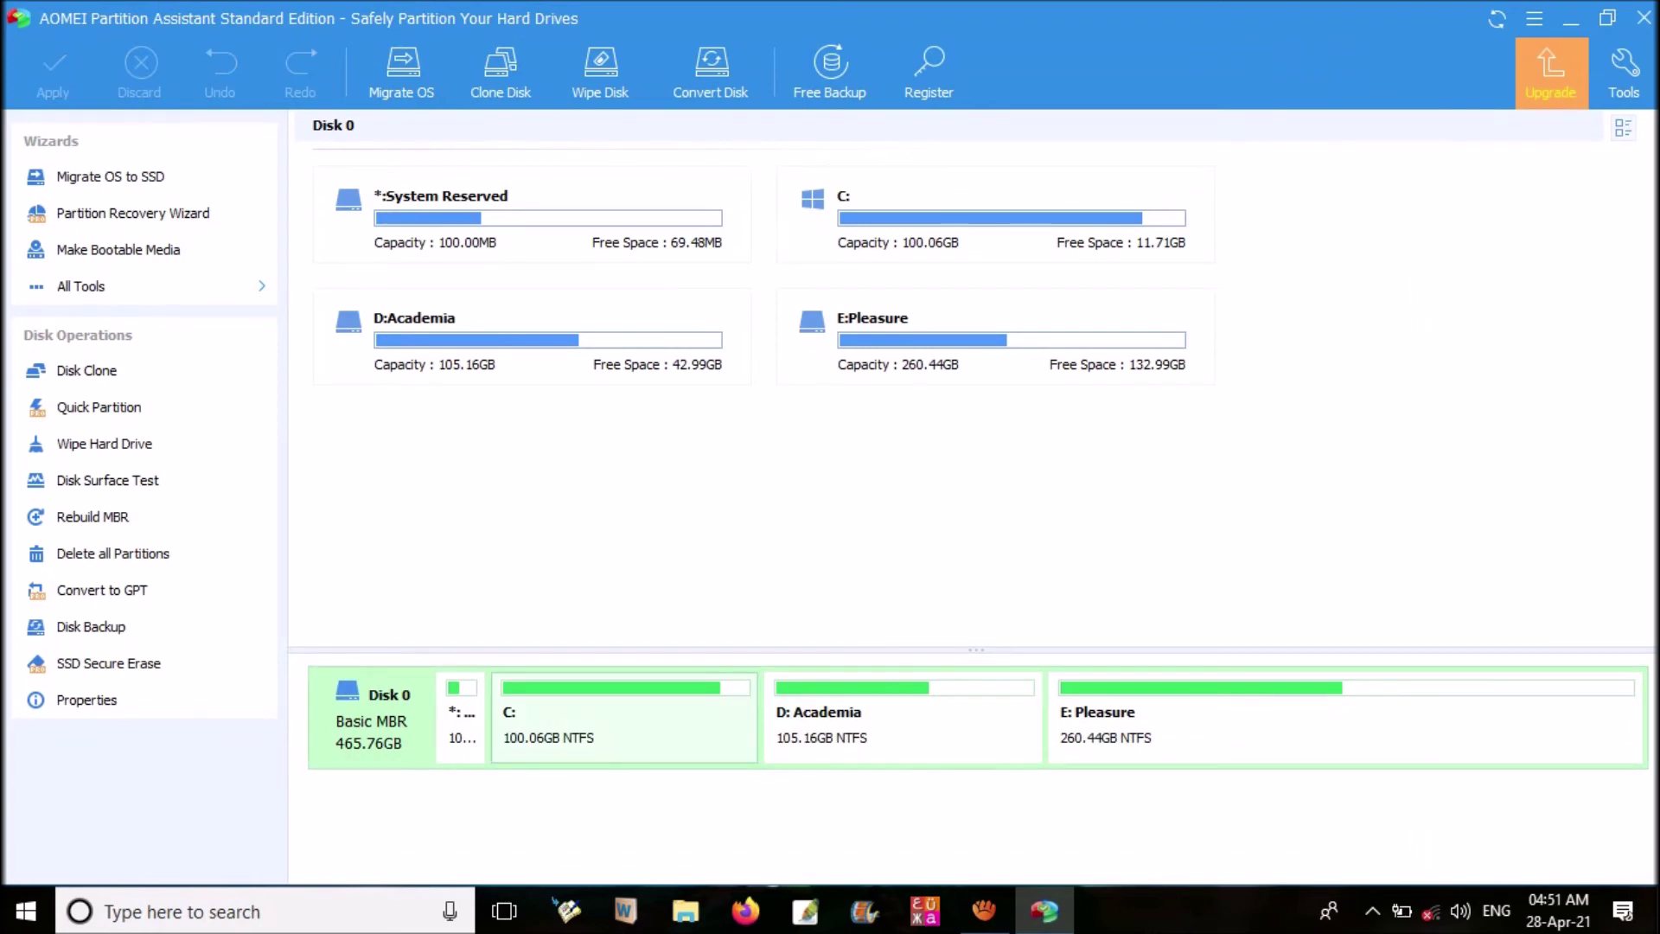
Resize C: to 105.00GB, assigning free space taken from D: Academia
{"action": "right_click", "coordinate": [606, 739]}
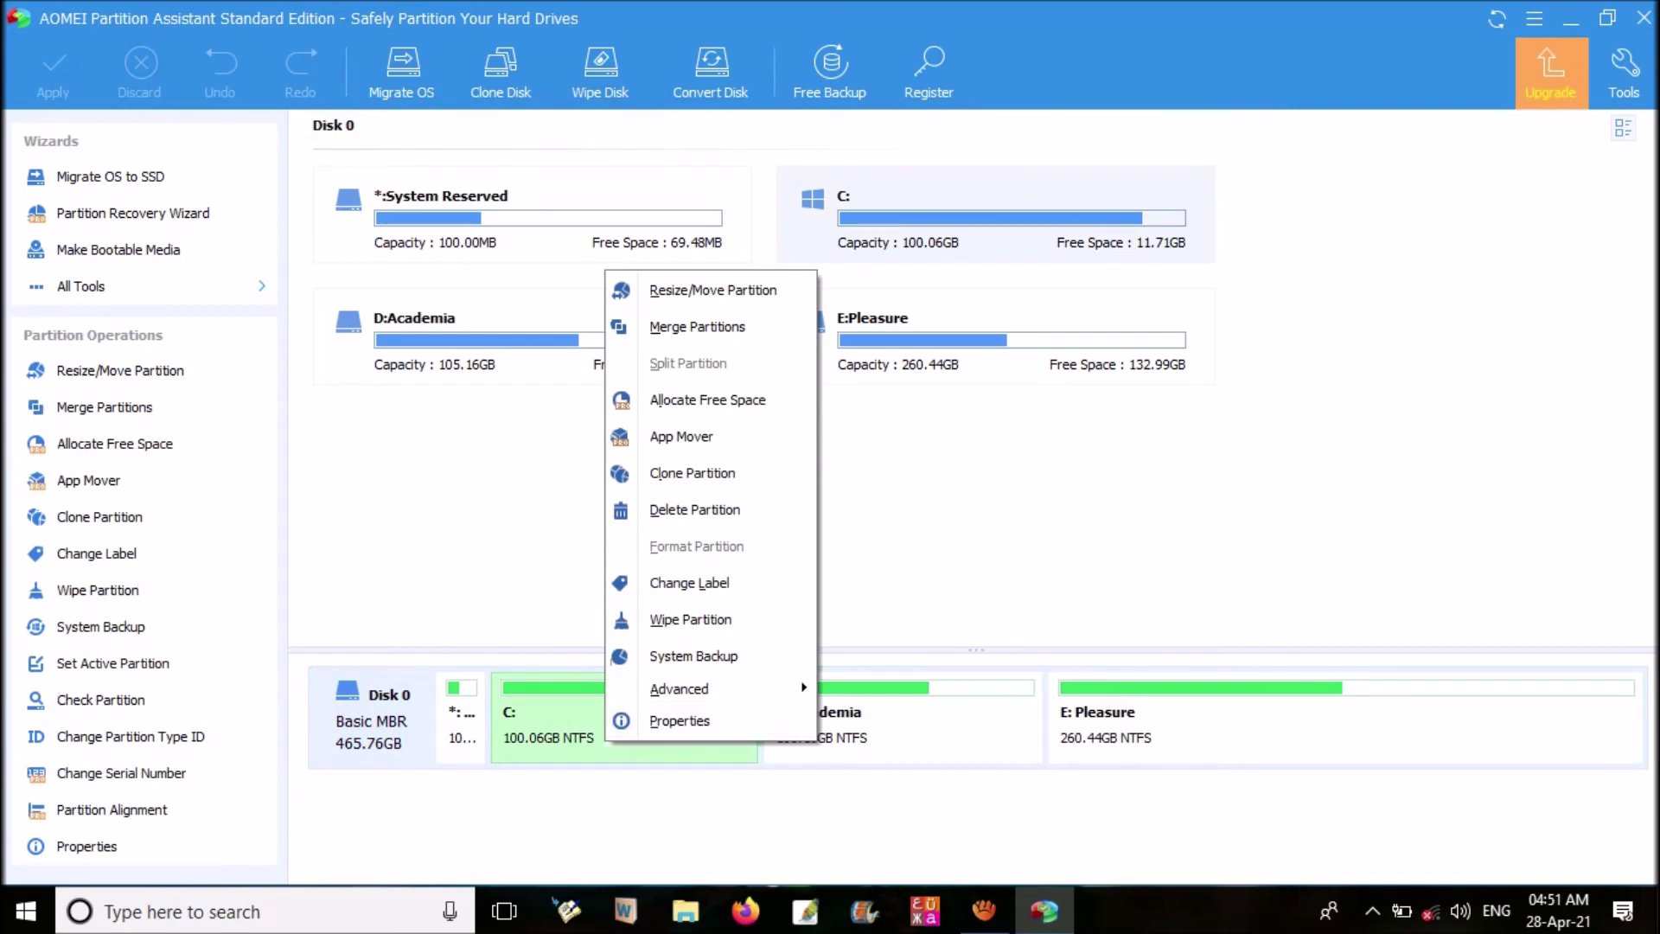
{"action": "left_click", "coordinate": [712, 289]}
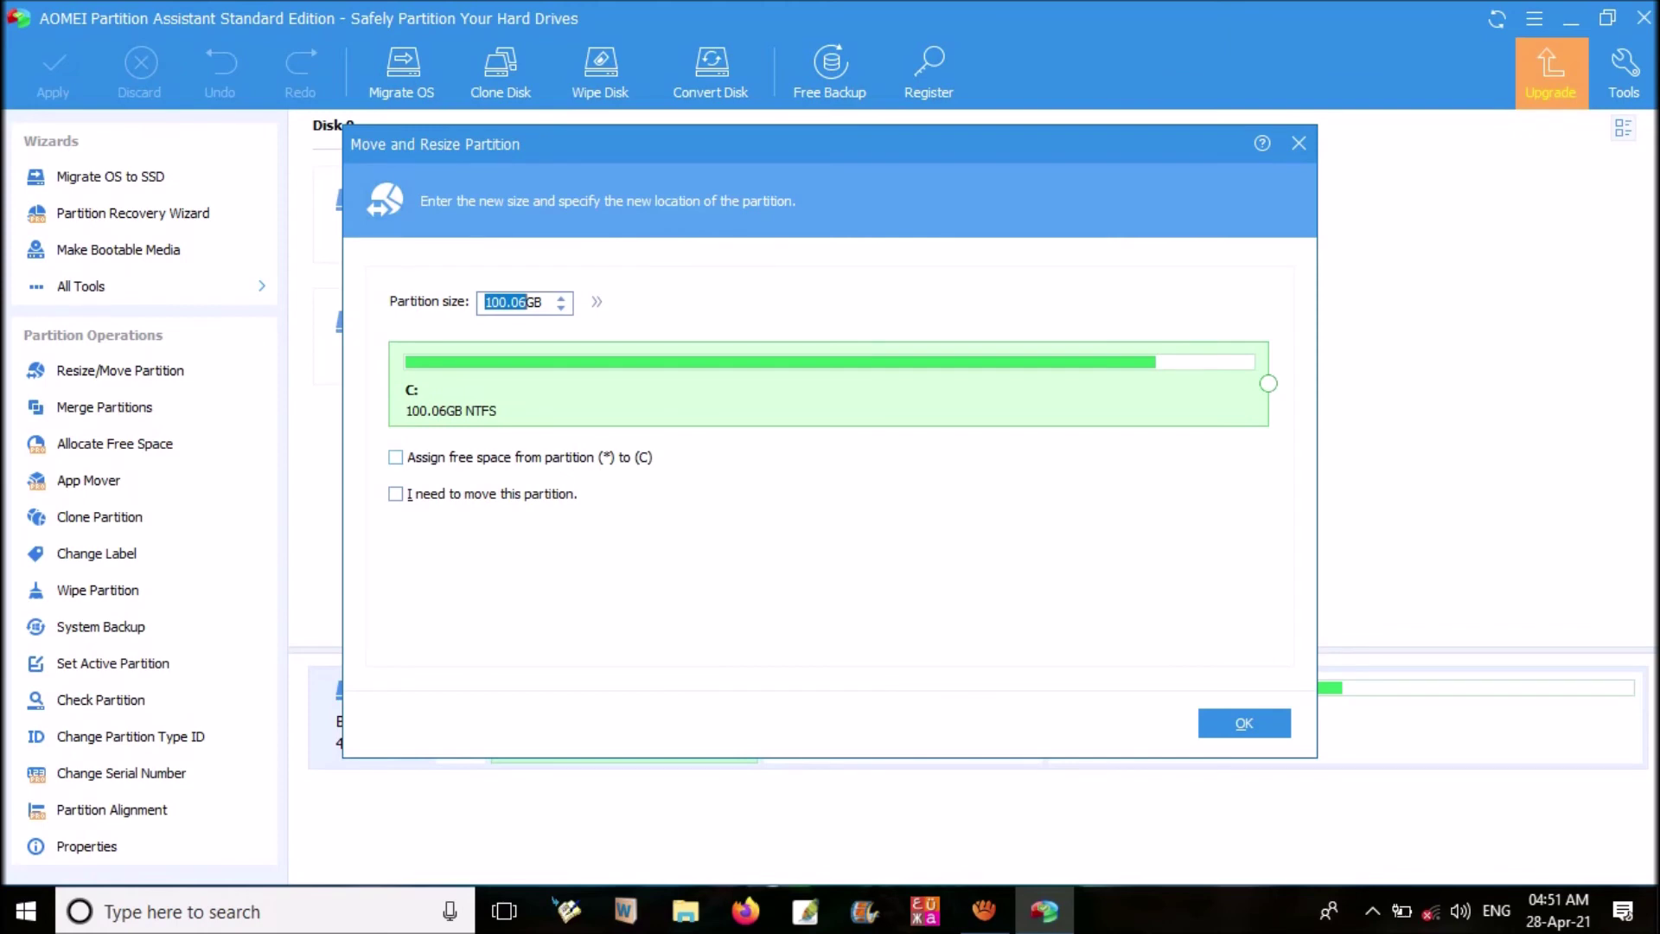
{"action": "left_click", "coordinate": [396, 457]}
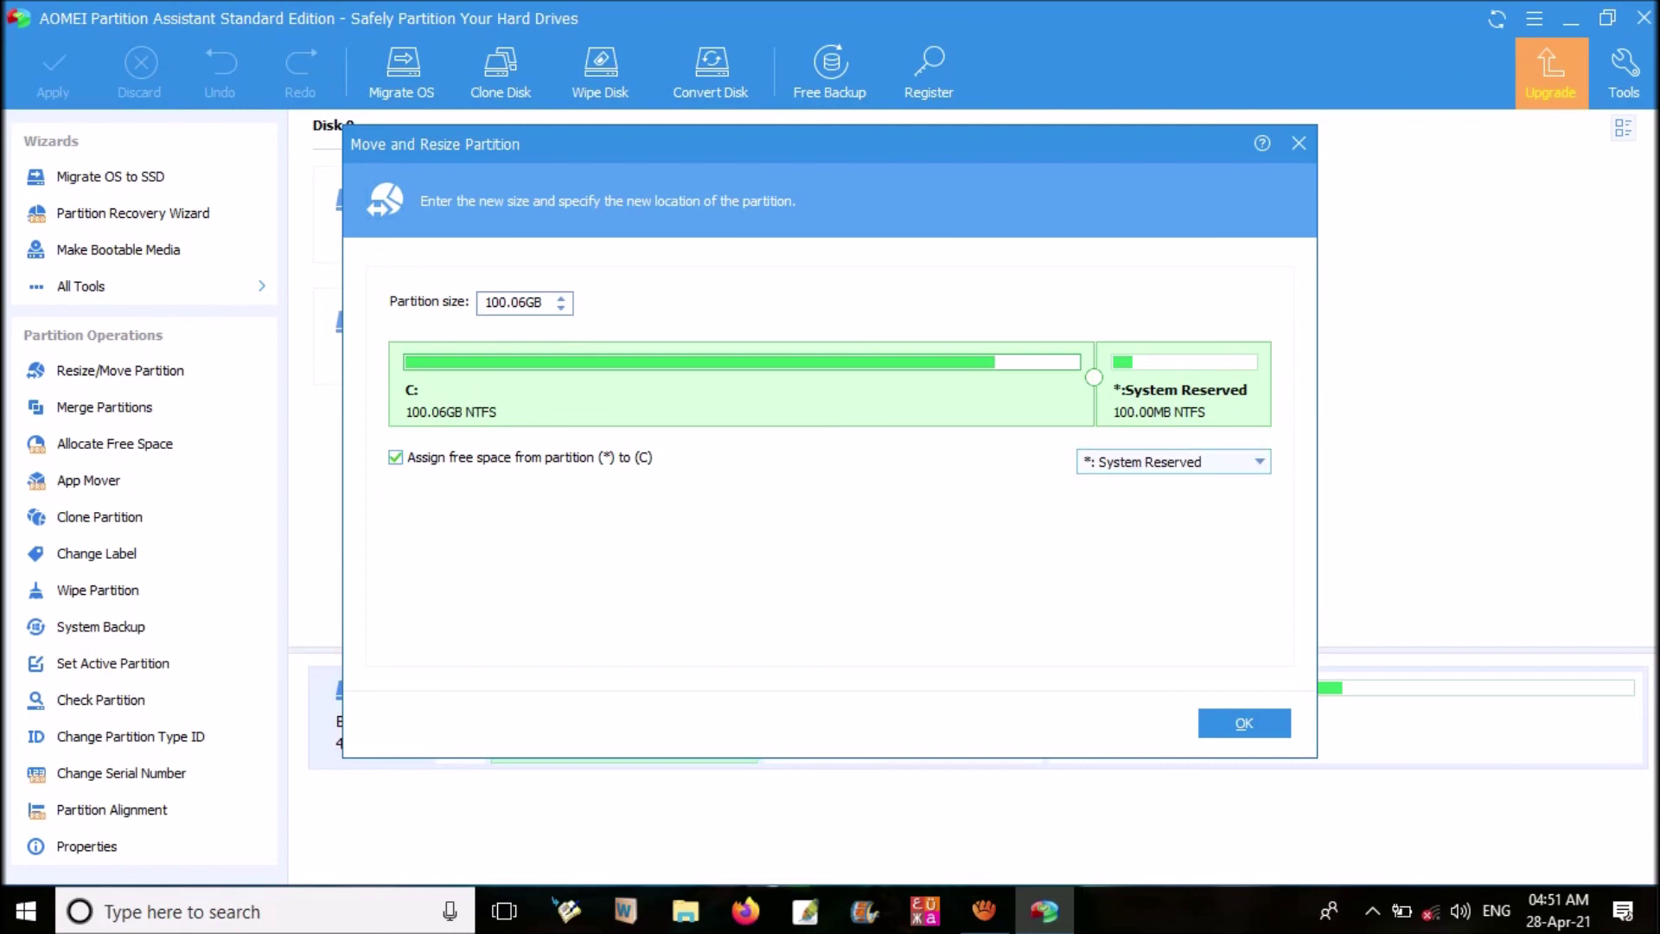
{"action": "left_click", "coordinate": [1174, 462]}
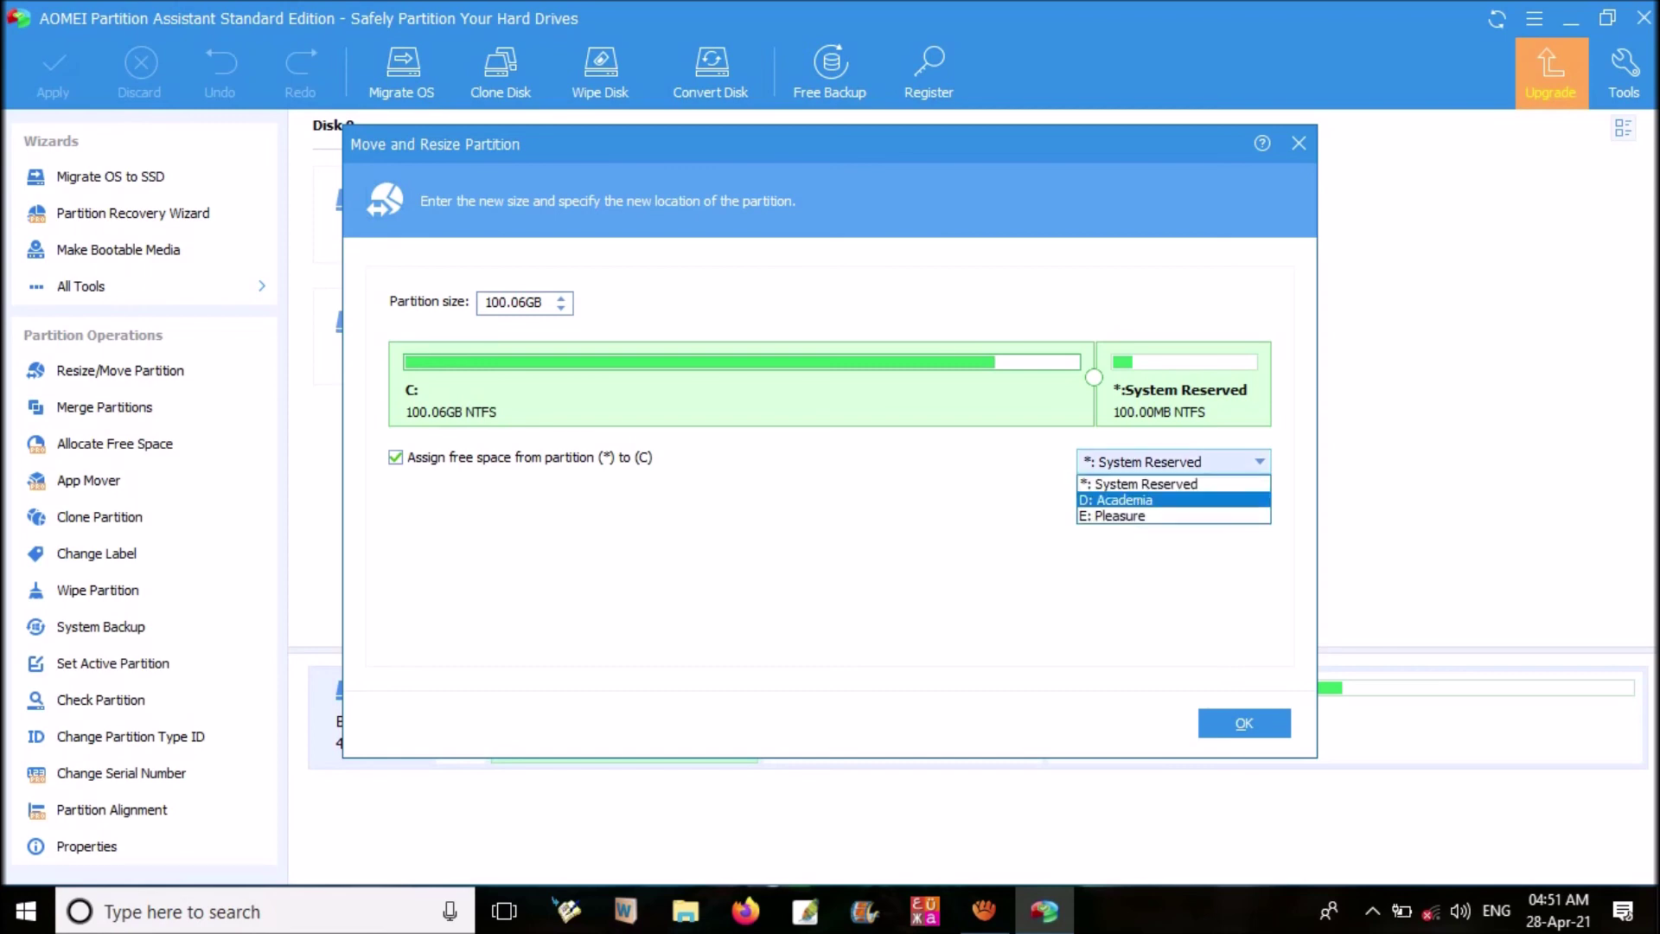
{"action": "key", "text": "Return"}
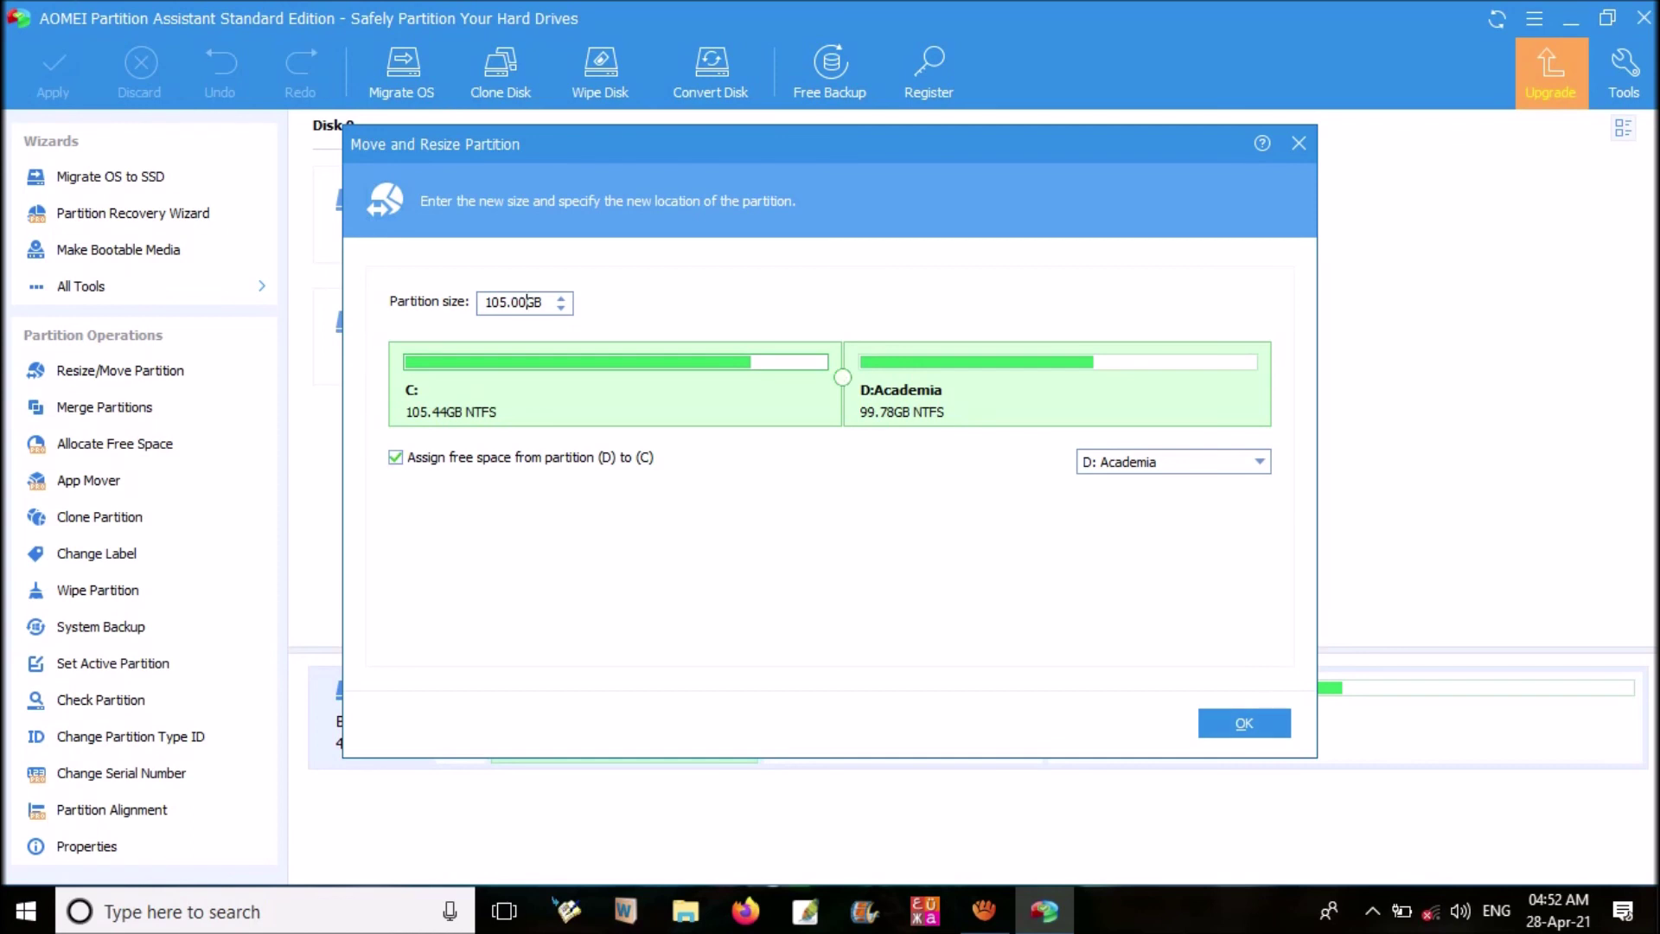
{"action": "key", "text": "Return"}
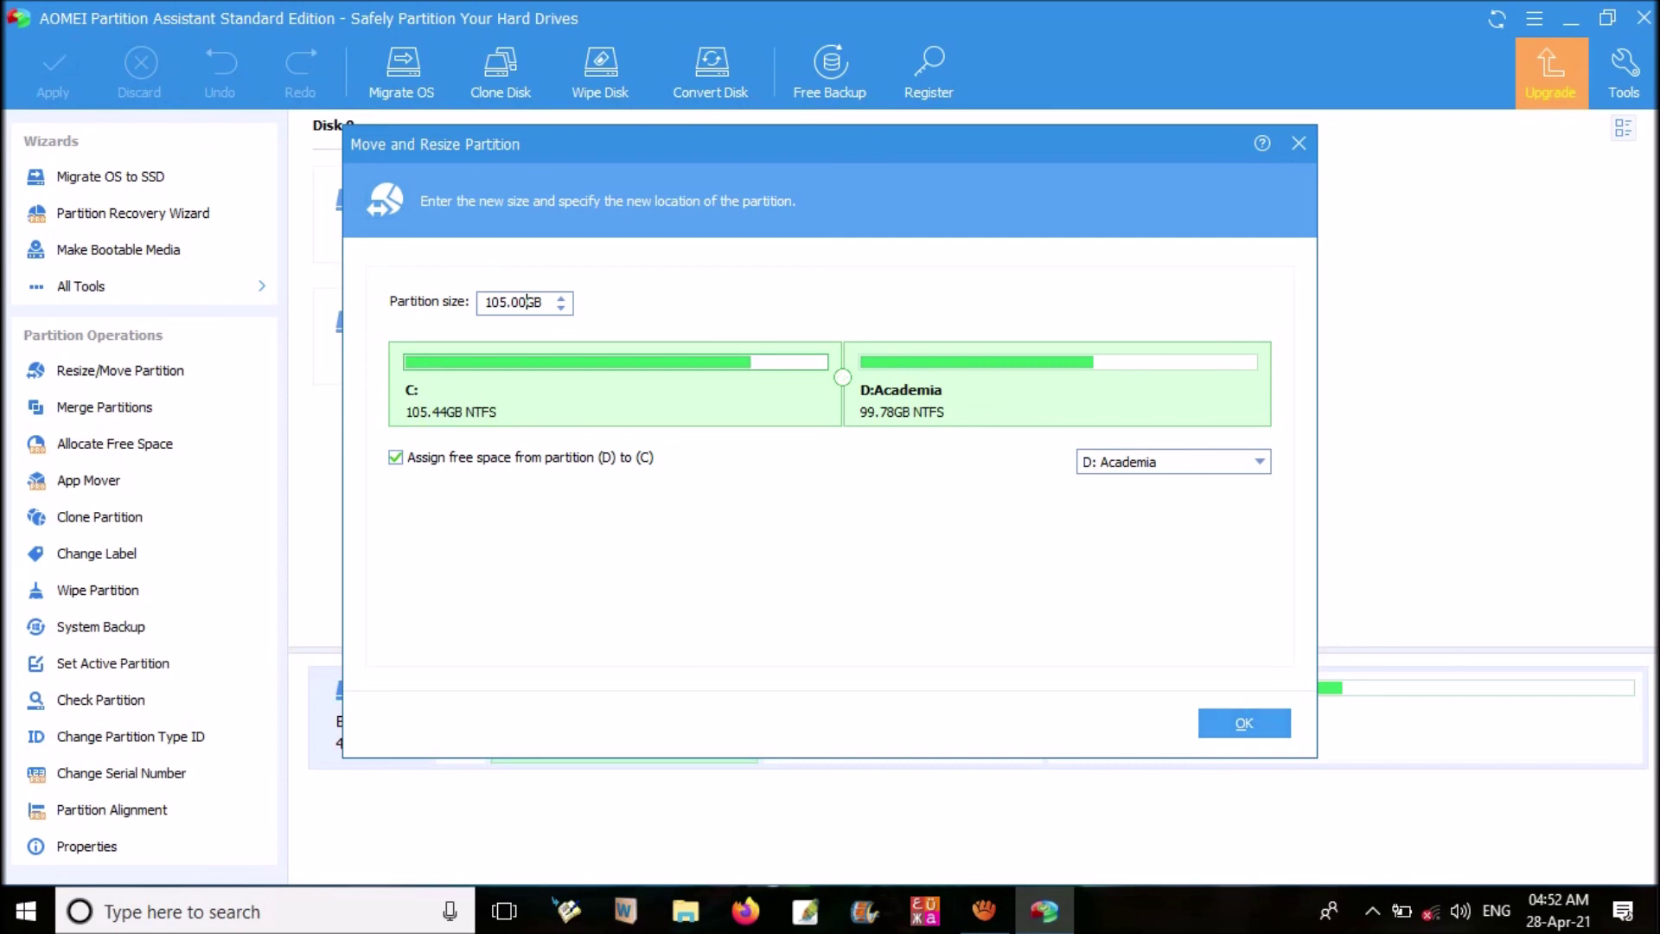
Run the three queued AOMEI operations, confirming the start and closing the completion notice
{"action": "left_click", "coordinate": [52, 74]}
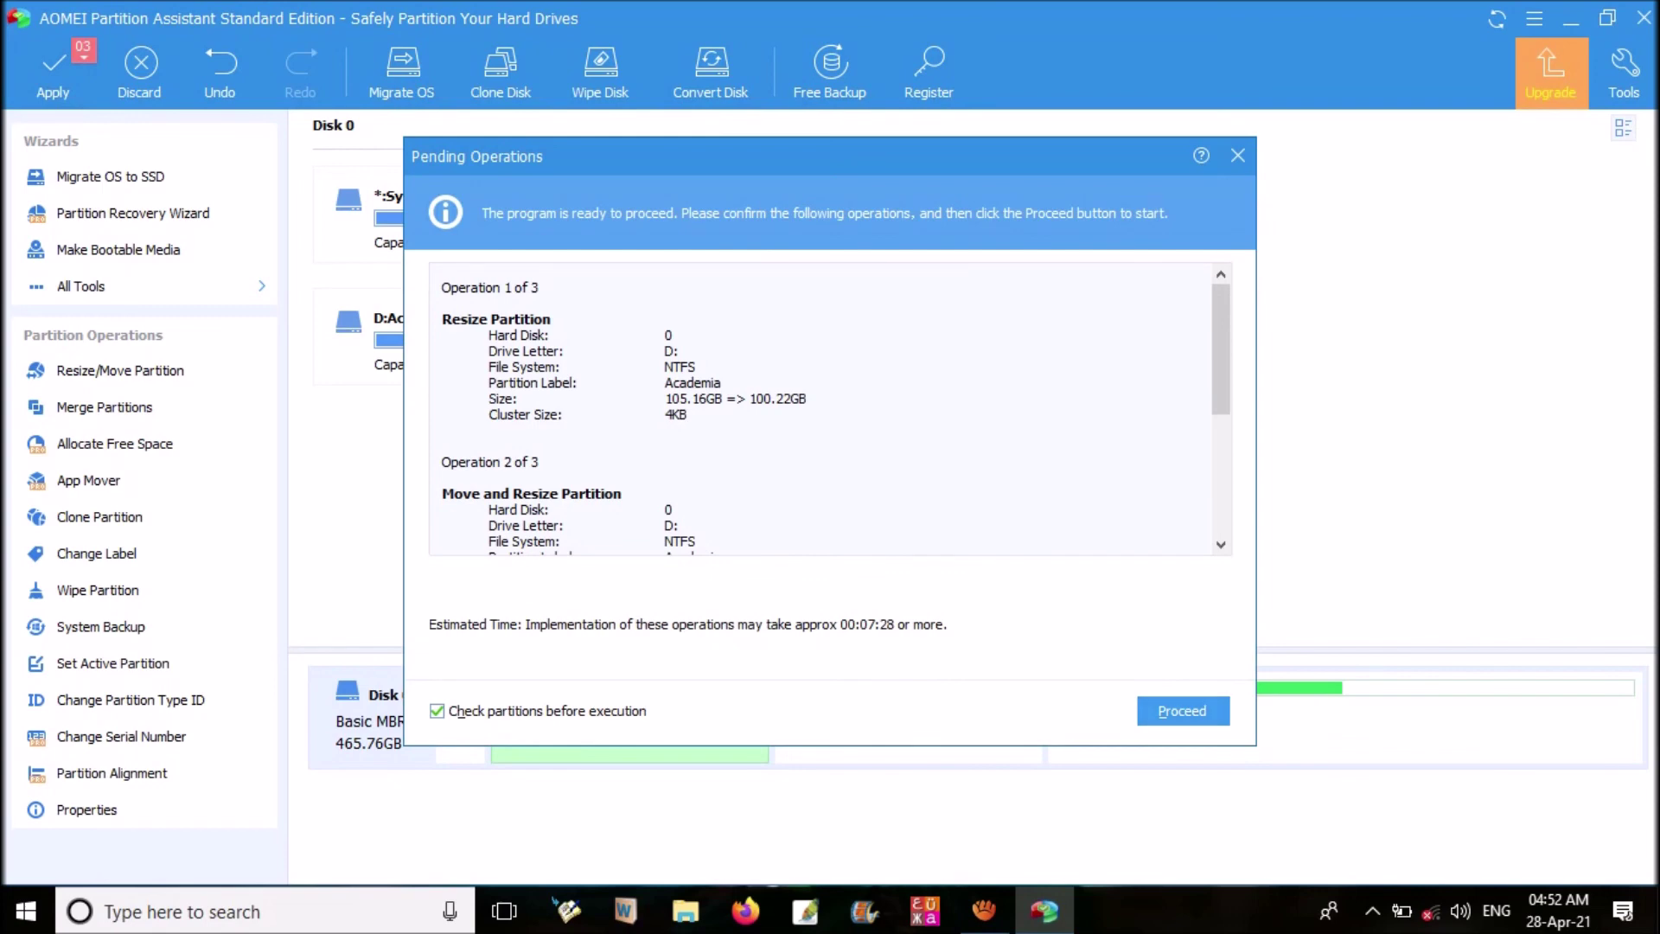
{"action": "left_click", "coordinate": [1182, 710]}
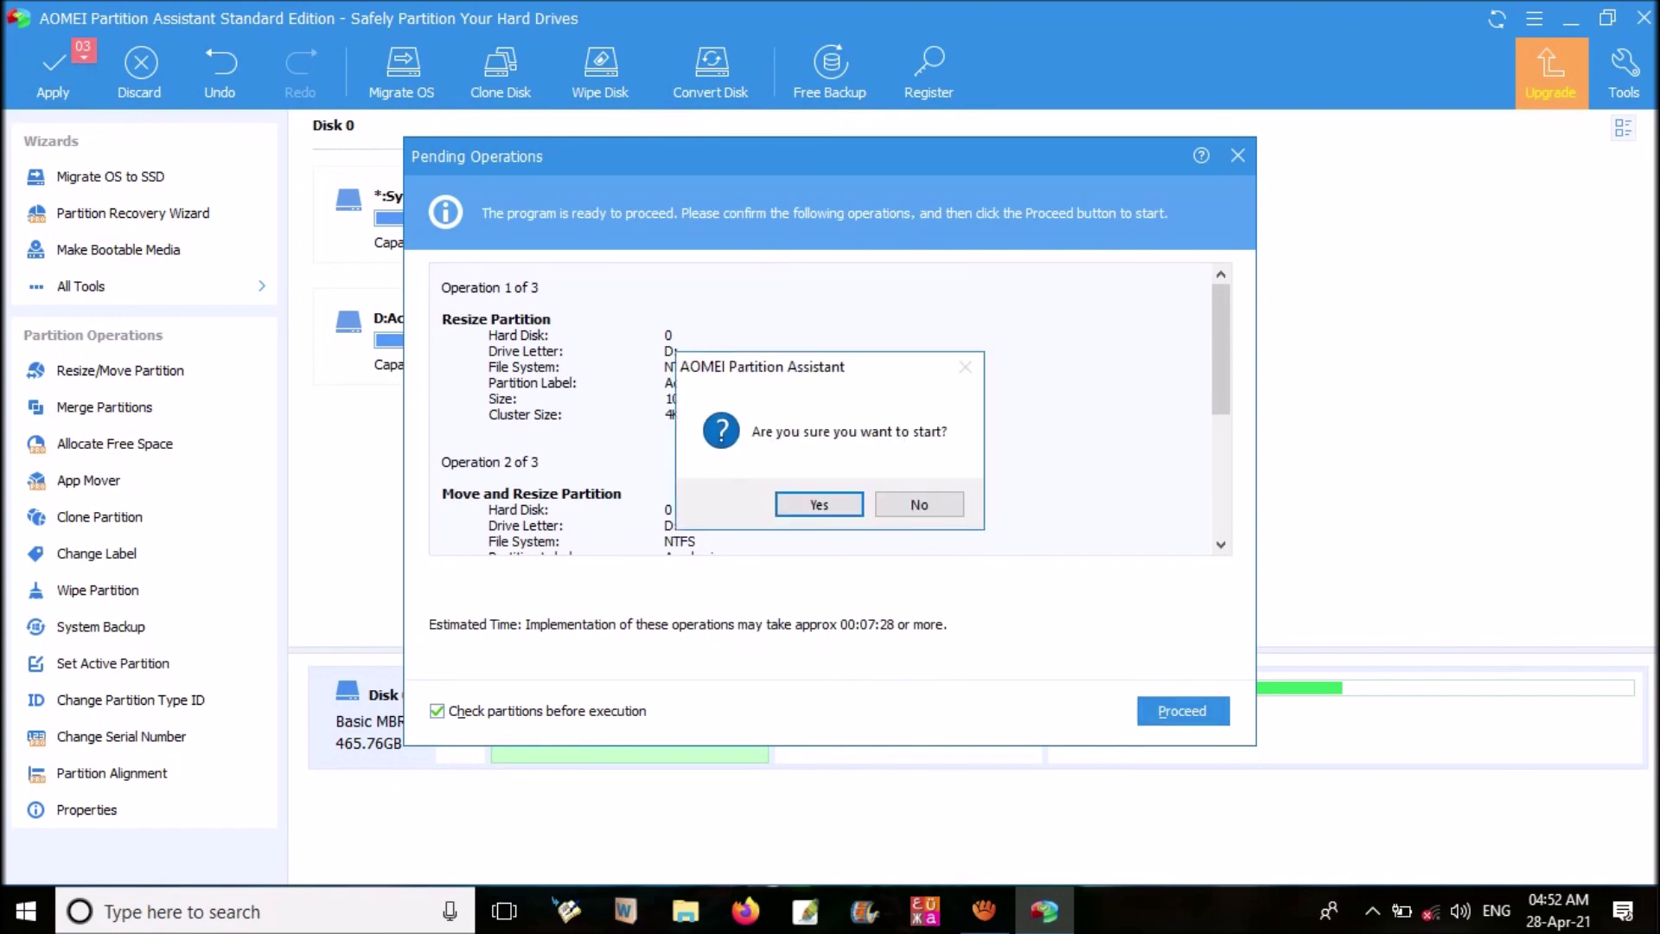
{"action": "key", "text": "Return"}
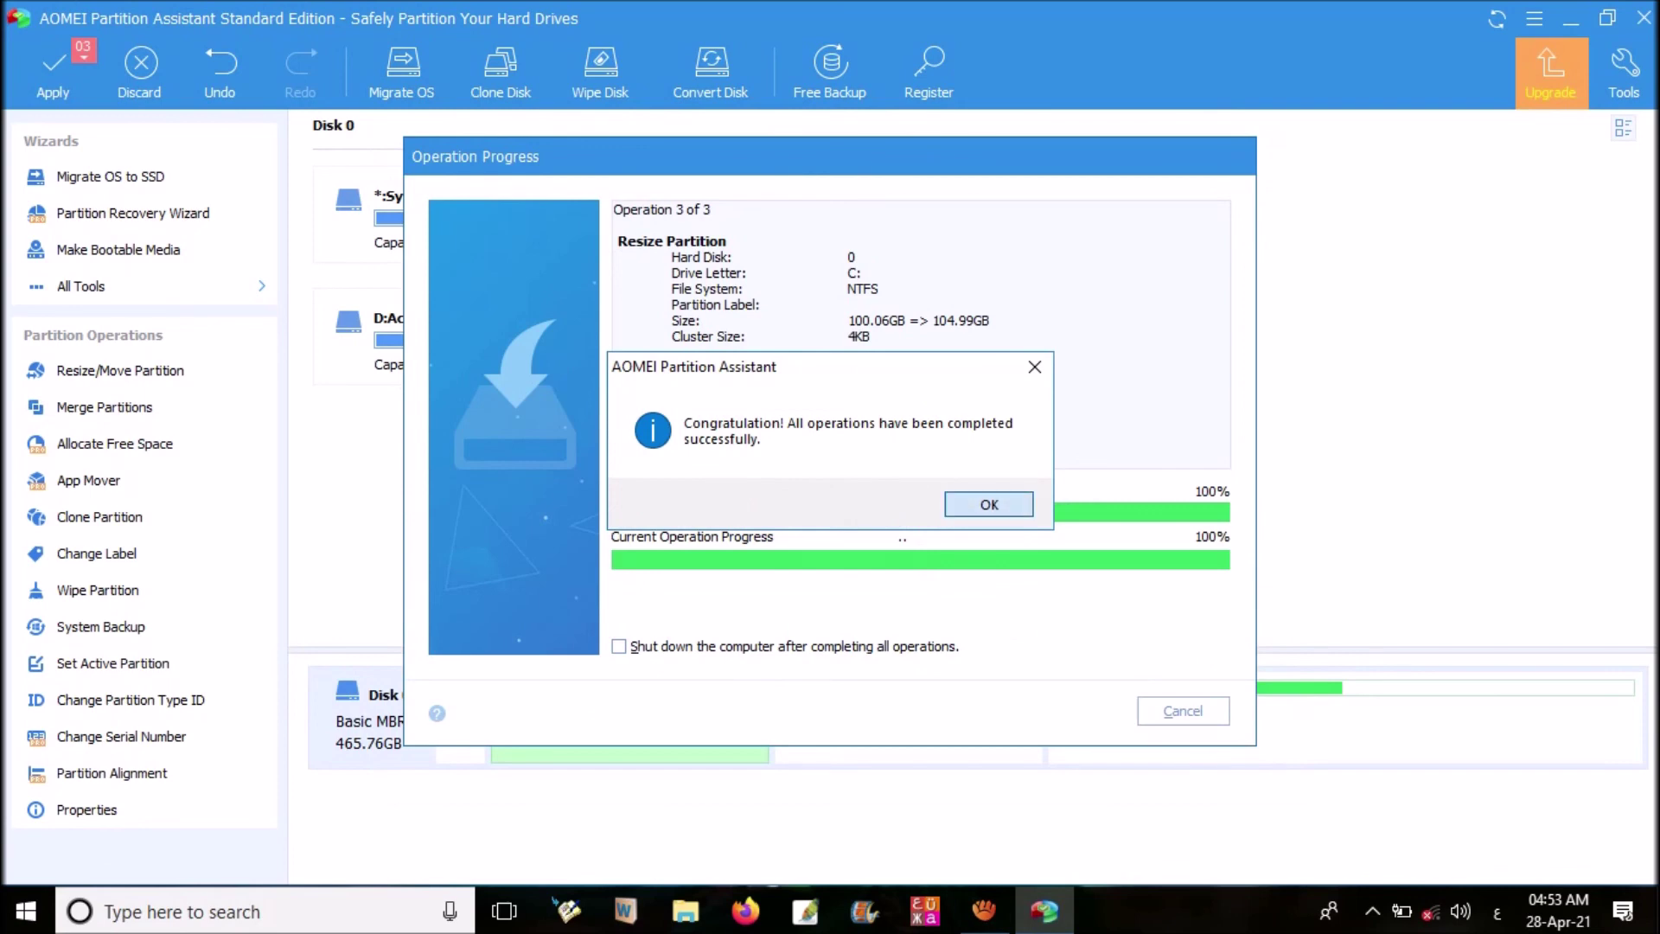
{"action": "key", "text": "Return"}
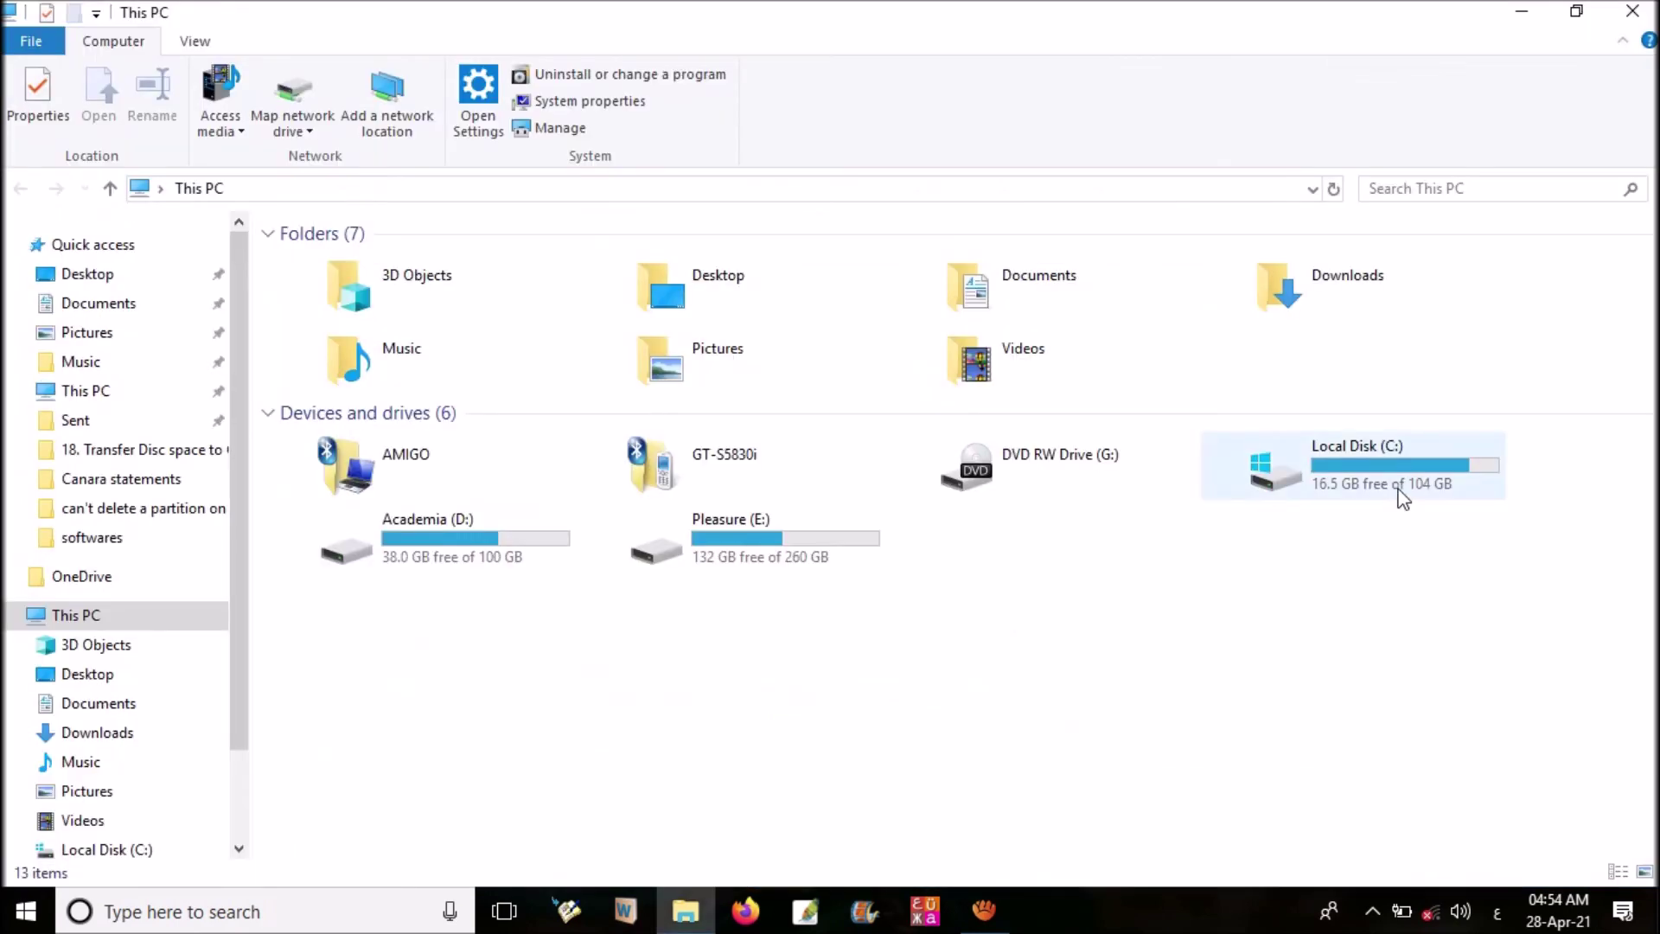
Check in This PC that Local Disk (C:) now shows 16.5 GB free of 104 GB
{"action": "mouse_move", "coordinate": [1400, 500]}
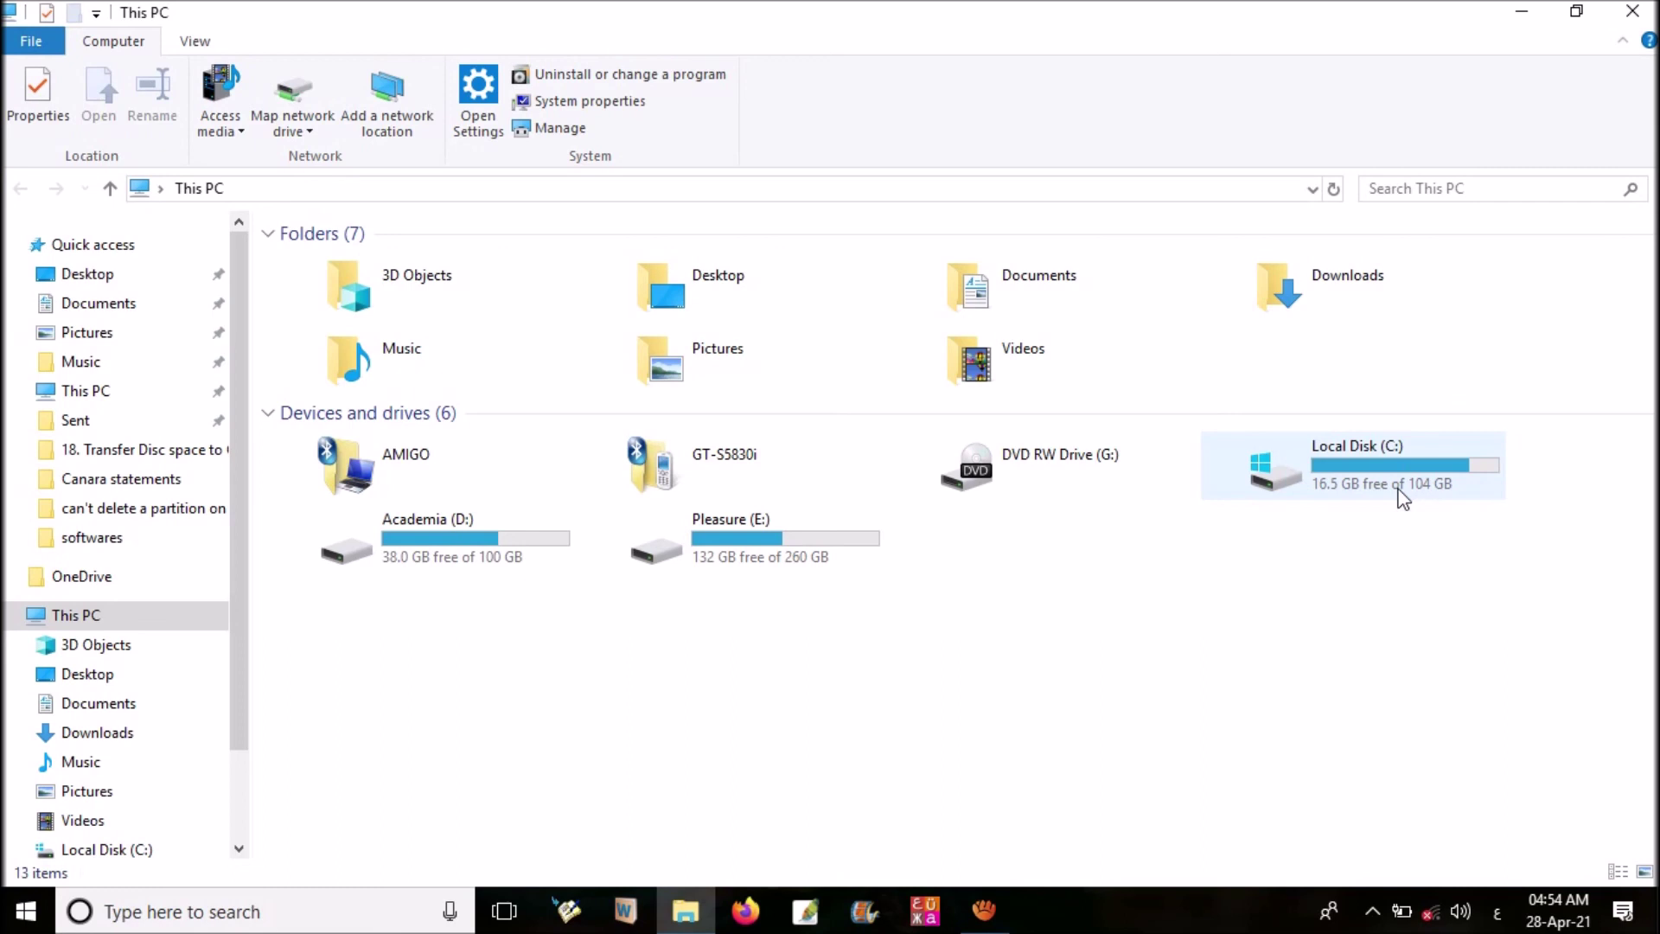